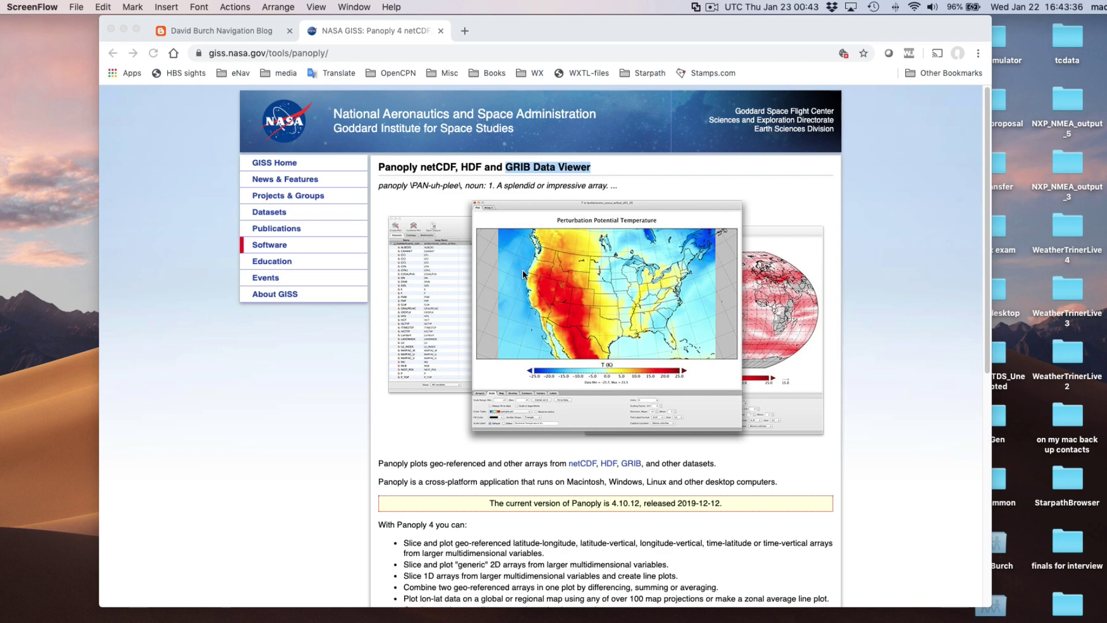
Step: Review the NASA GISS Panoply page and the blog article on viewing NetCDF weather files in Panoply
scroll(581, 397, "down", 10)
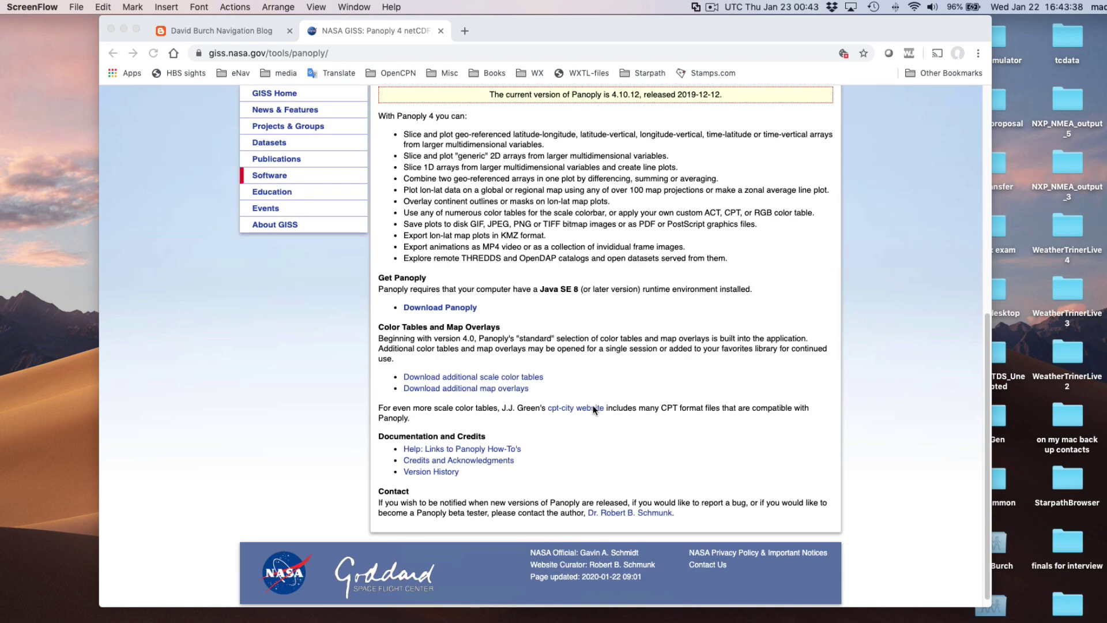
scroll(593, 404, "up", 10)
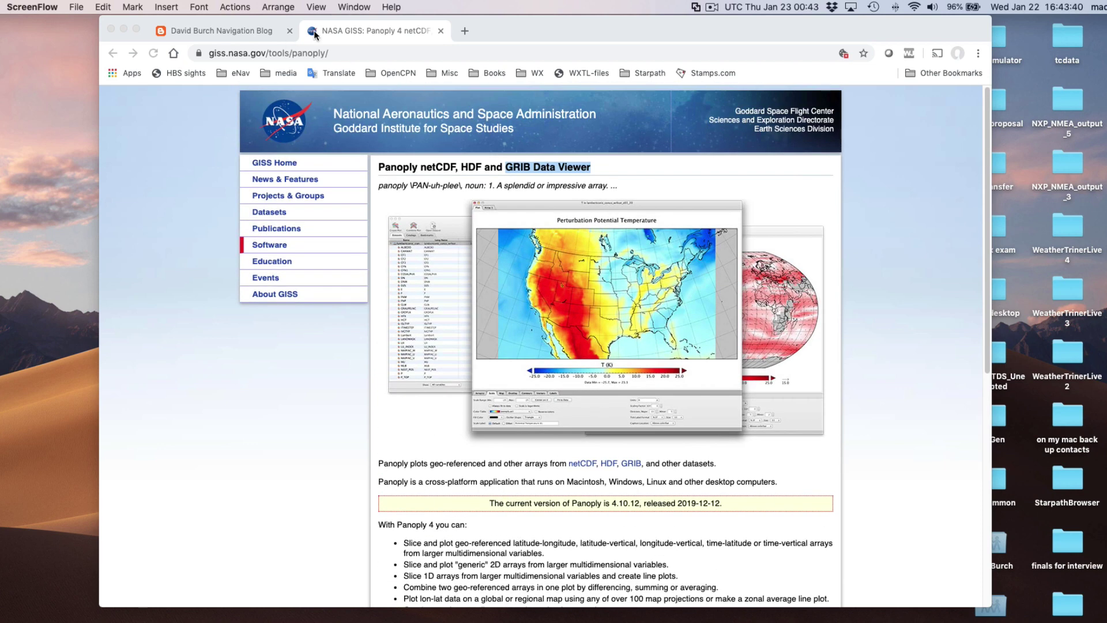
left_click(251, 30)
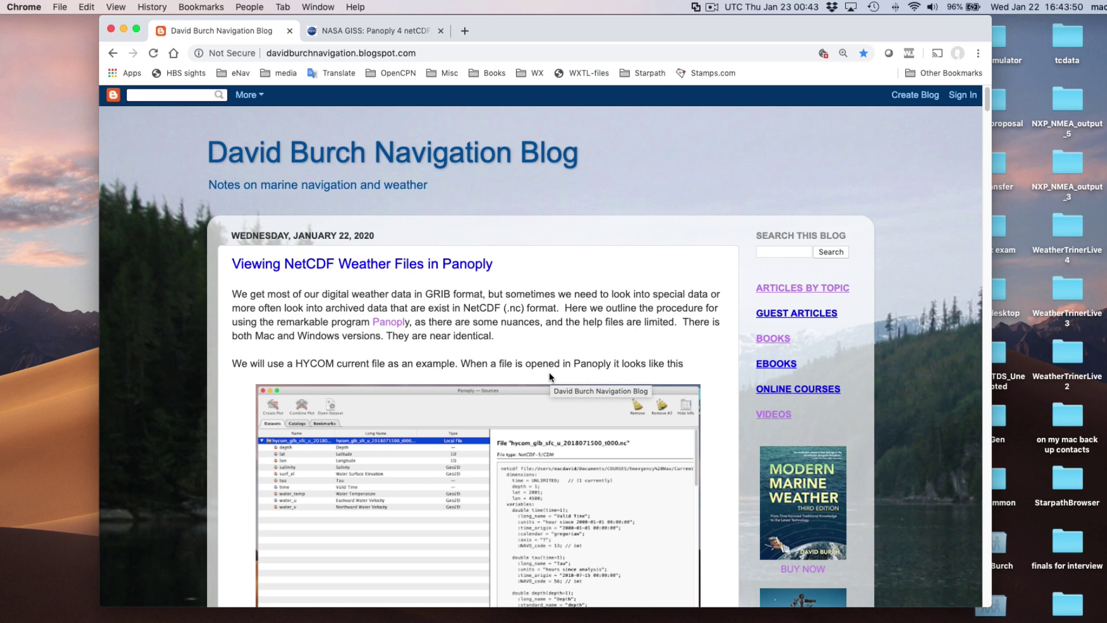
scroll(549, 376, "down", 2)
scroll(549, 376, "down", 2)
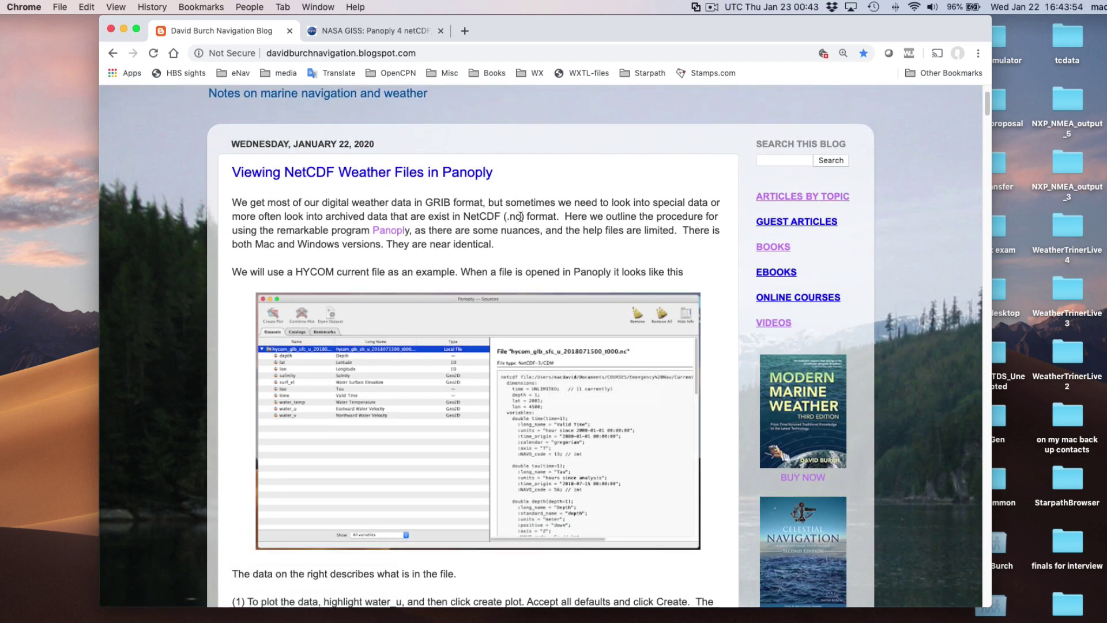
scroll(580, 316, "down", 9)
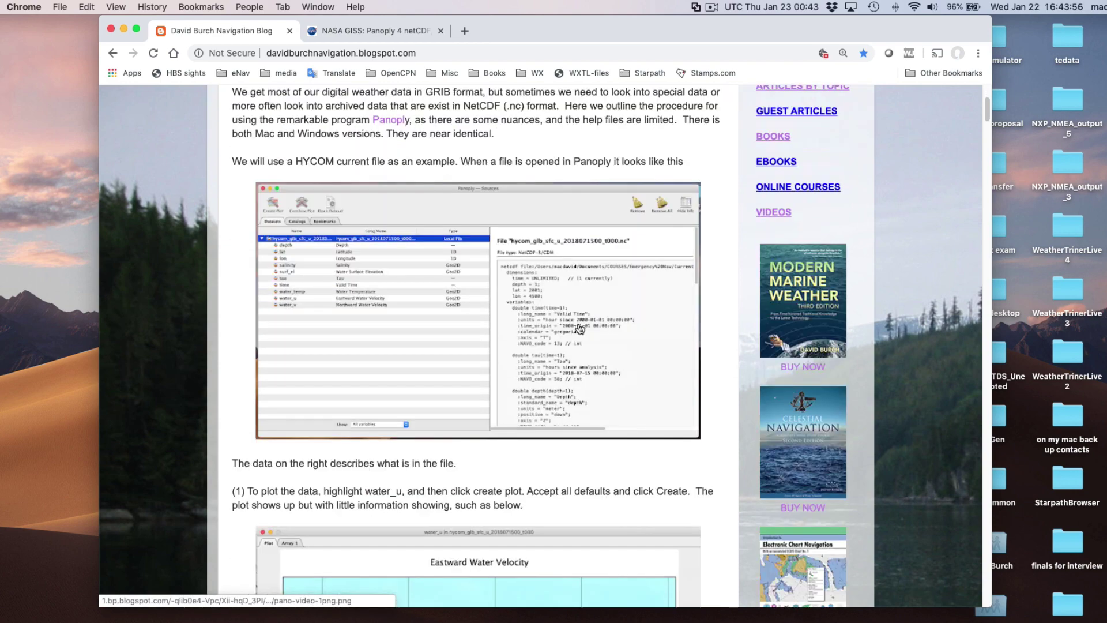
scroll(580, 328, "down", 5)
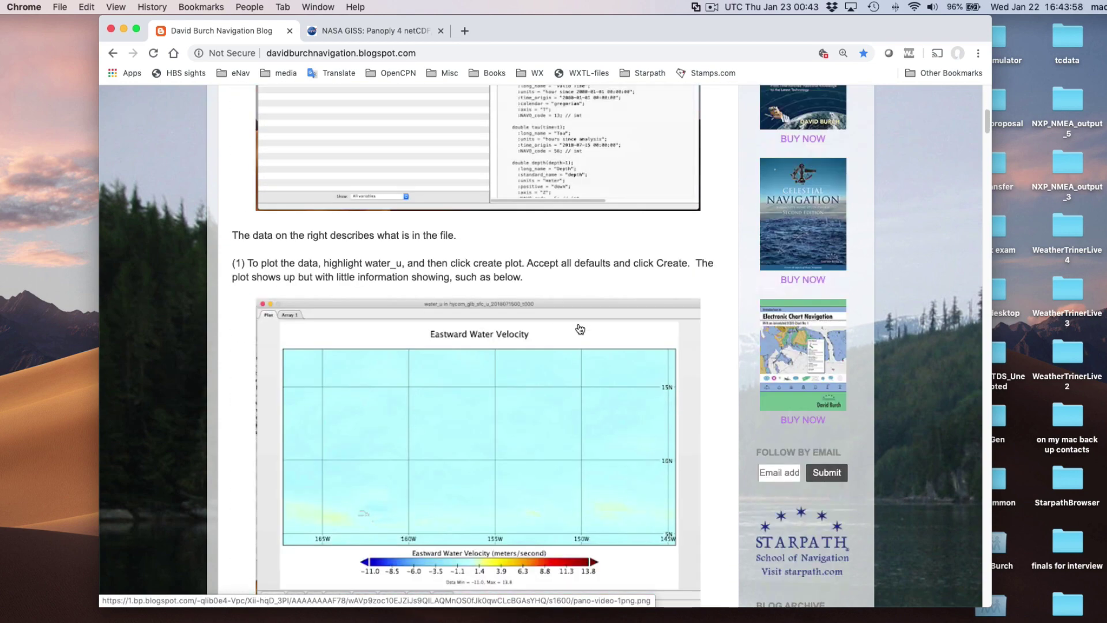
scroll(580, 329, "up", 18)
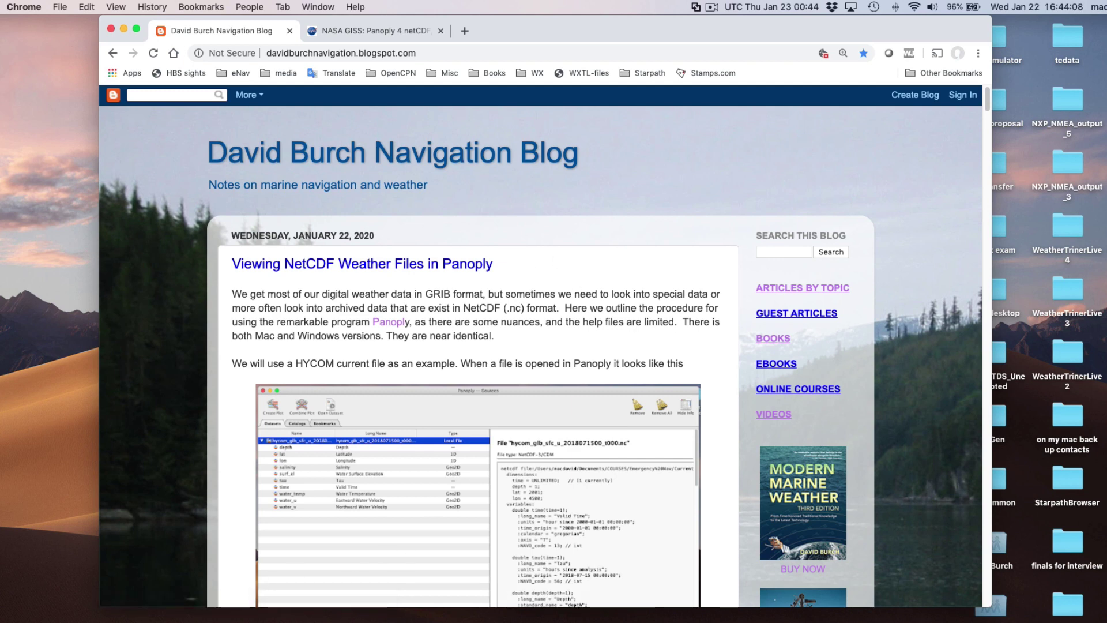
Step: Switch to Finder and open the Currents lesson 9 folder inside COURSES > Emergency Nav
key("super+Tab")
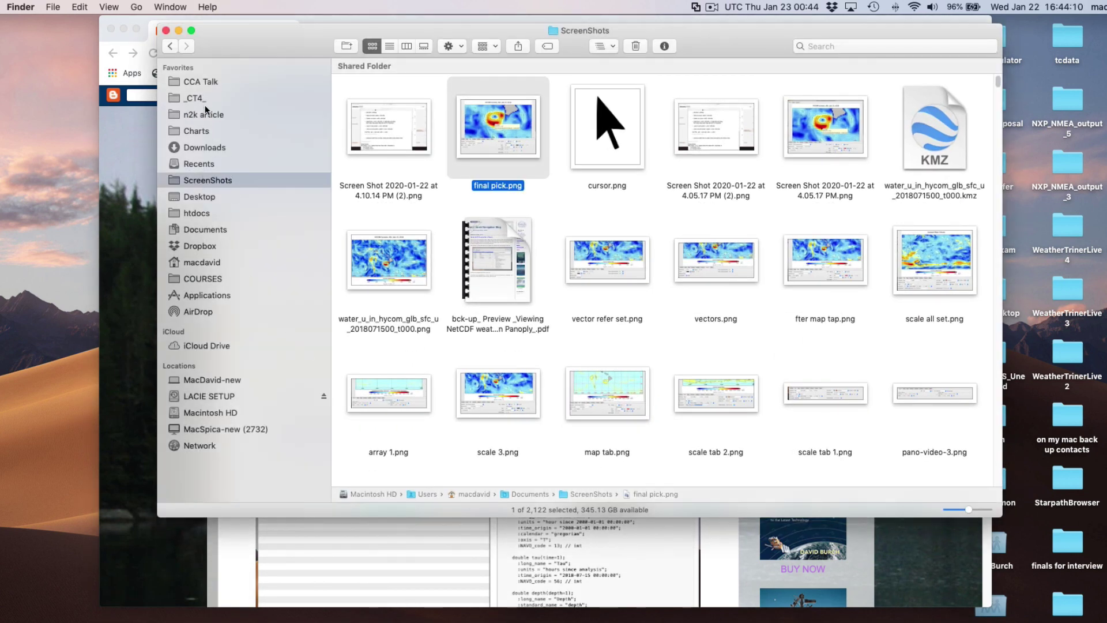
left_click(205, 149)
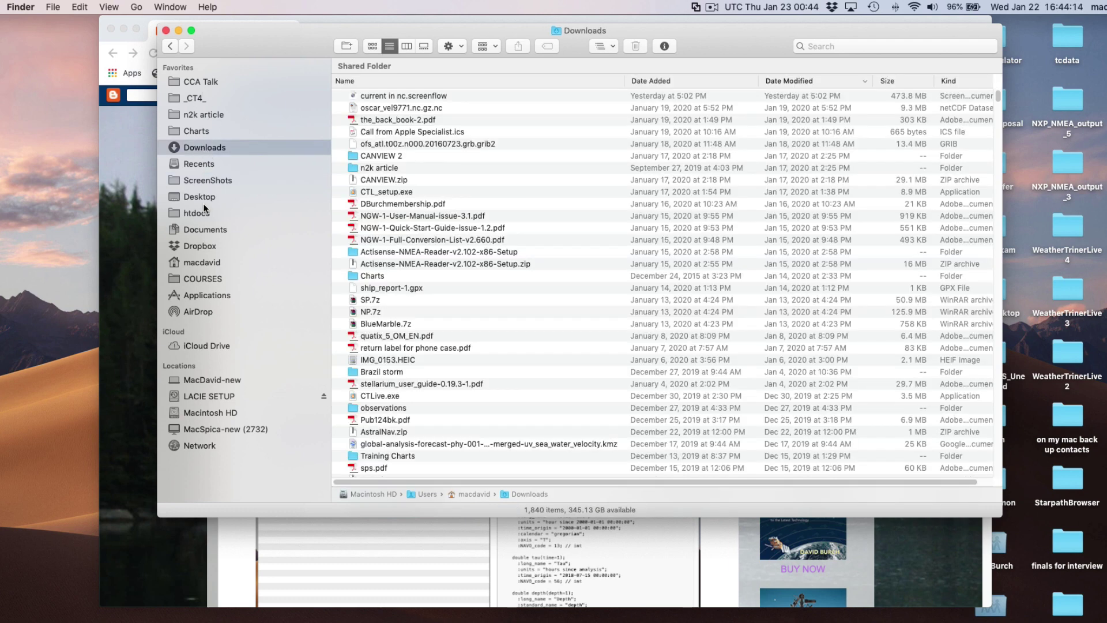
left_click(205, 280)
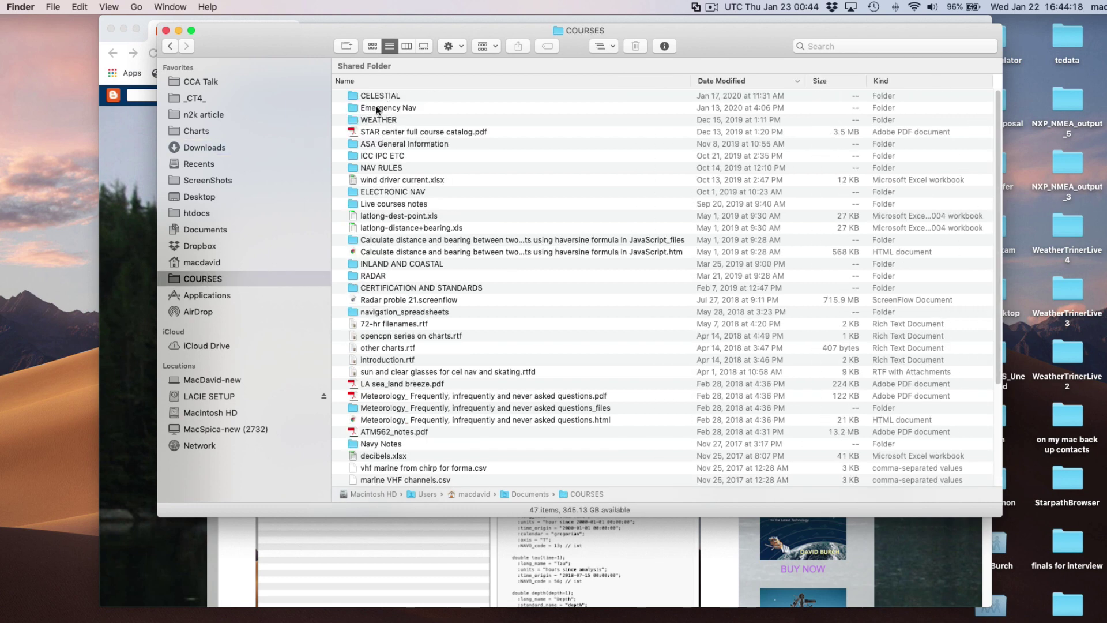
double_click(377, 108)
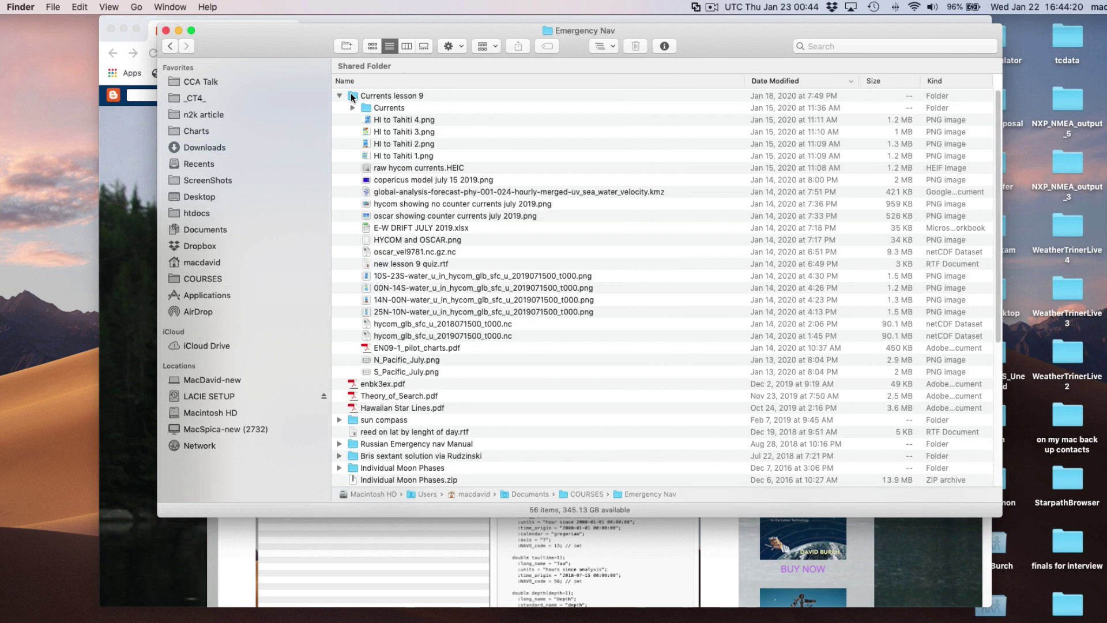
left_click(362, 110)
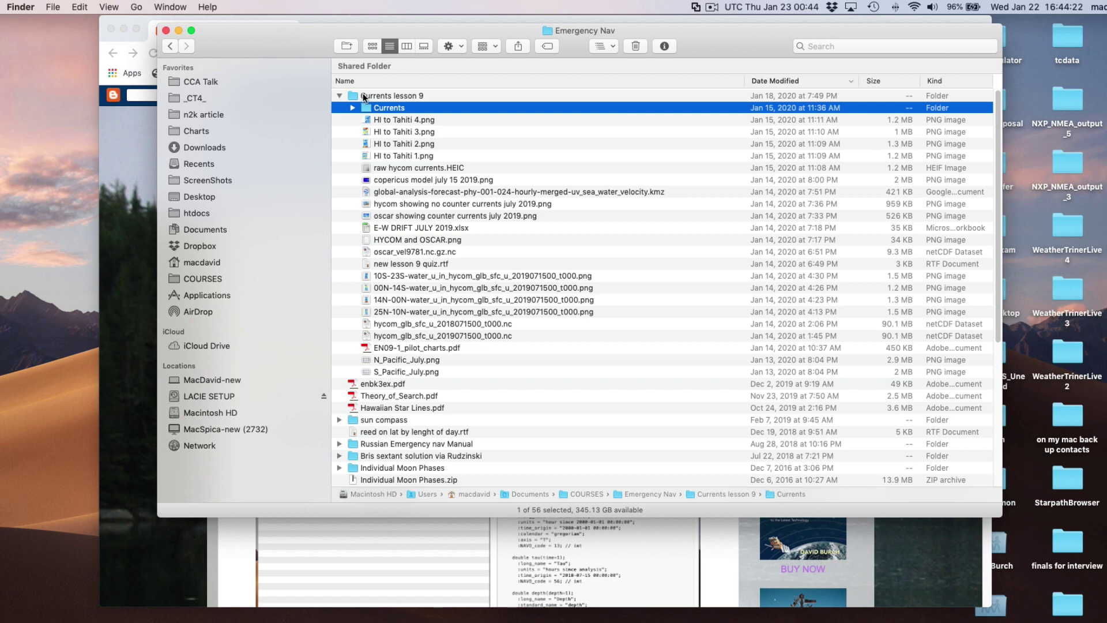
left_click(364, 96)
double_click(364, 96)
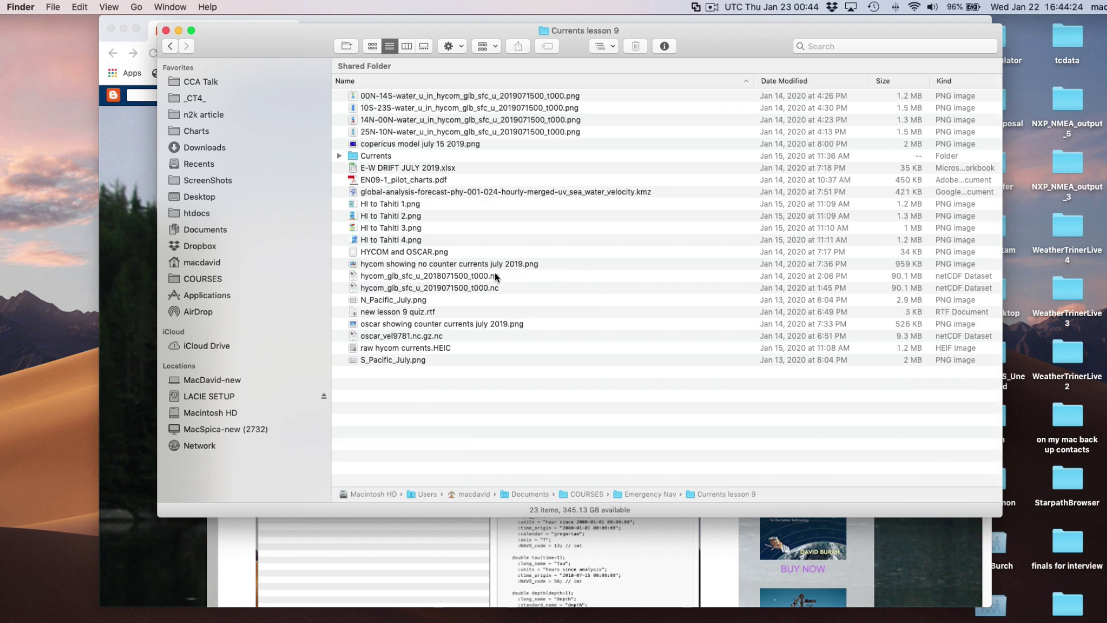
left_click(459, 277)
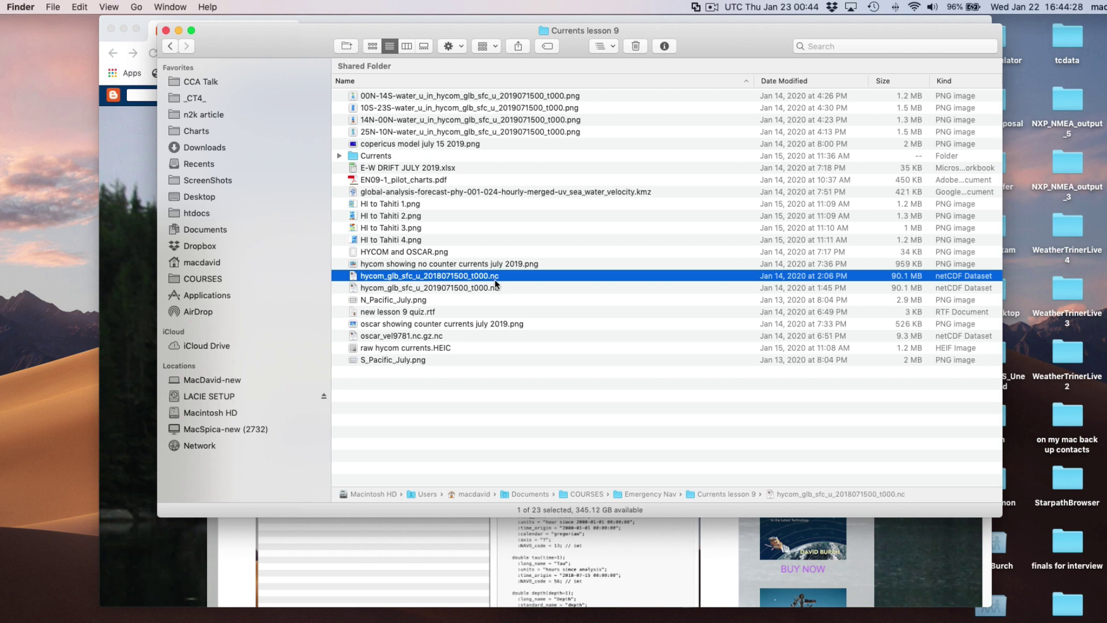
double_click(440, 275)
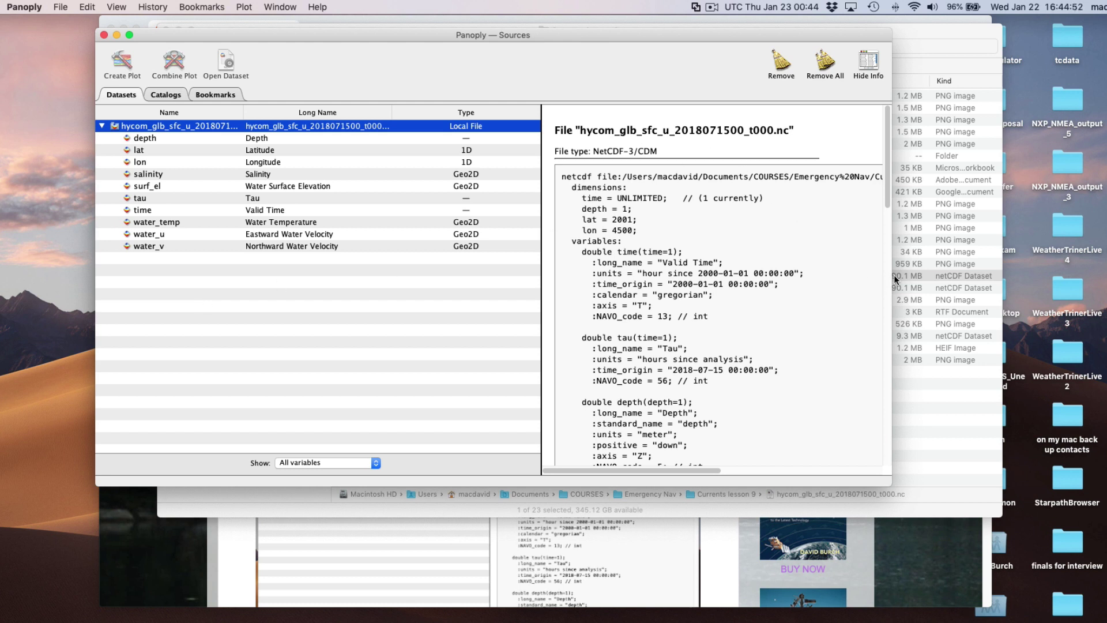
left_click_drag(891, 278, 998, 280)
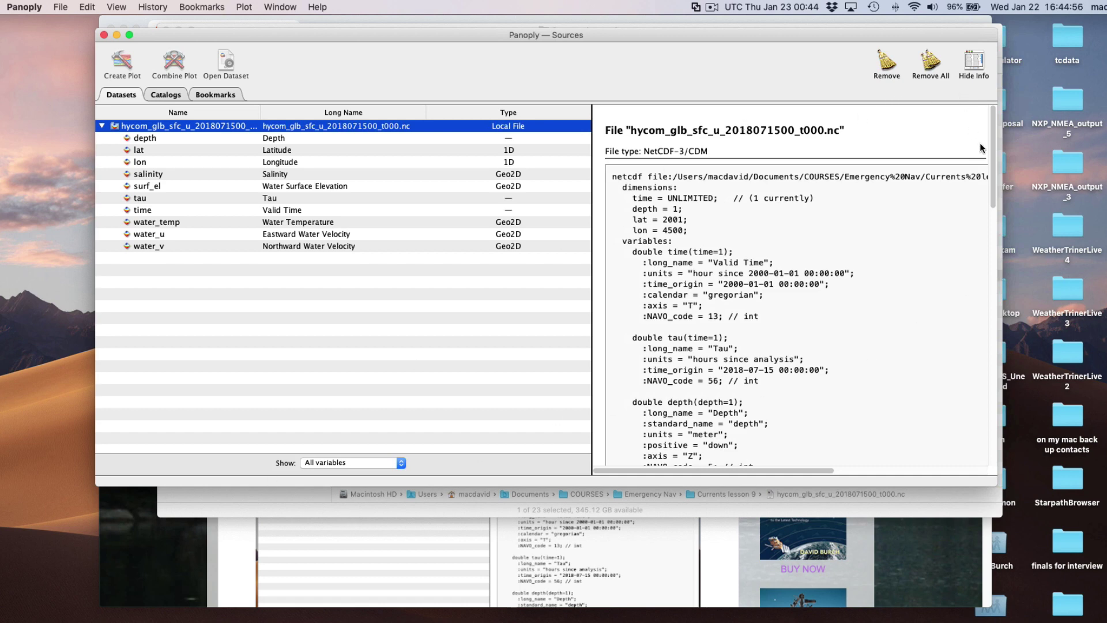
left_click_drag(995, 137, 977, 476)
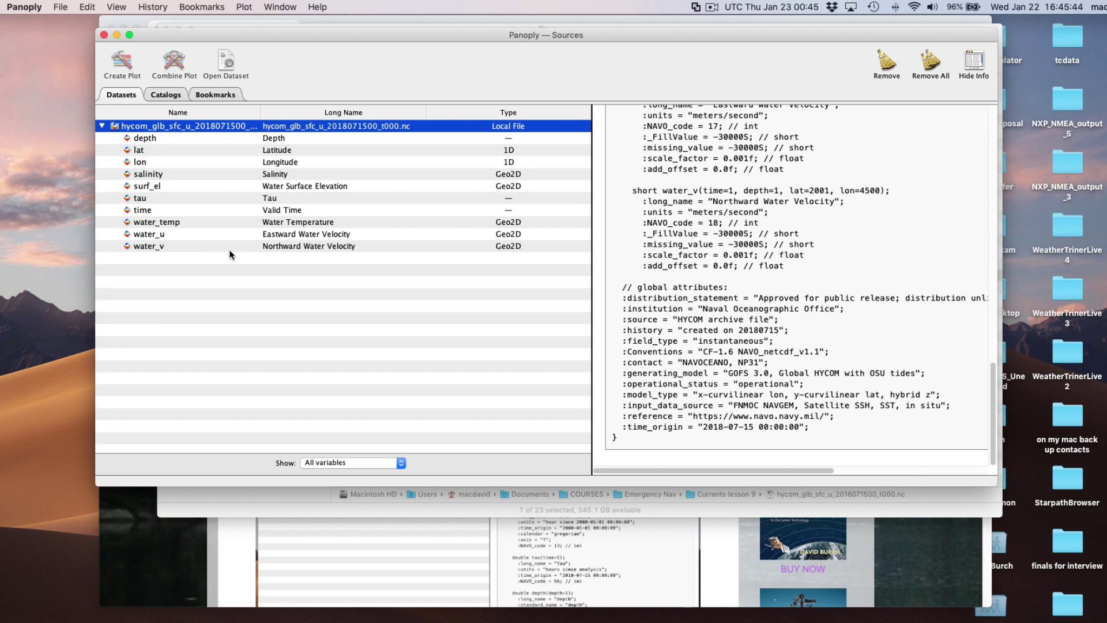
Step: Create a georeferenced Longitude-Latitude plot of the water_u variable
left_click(152, 236)
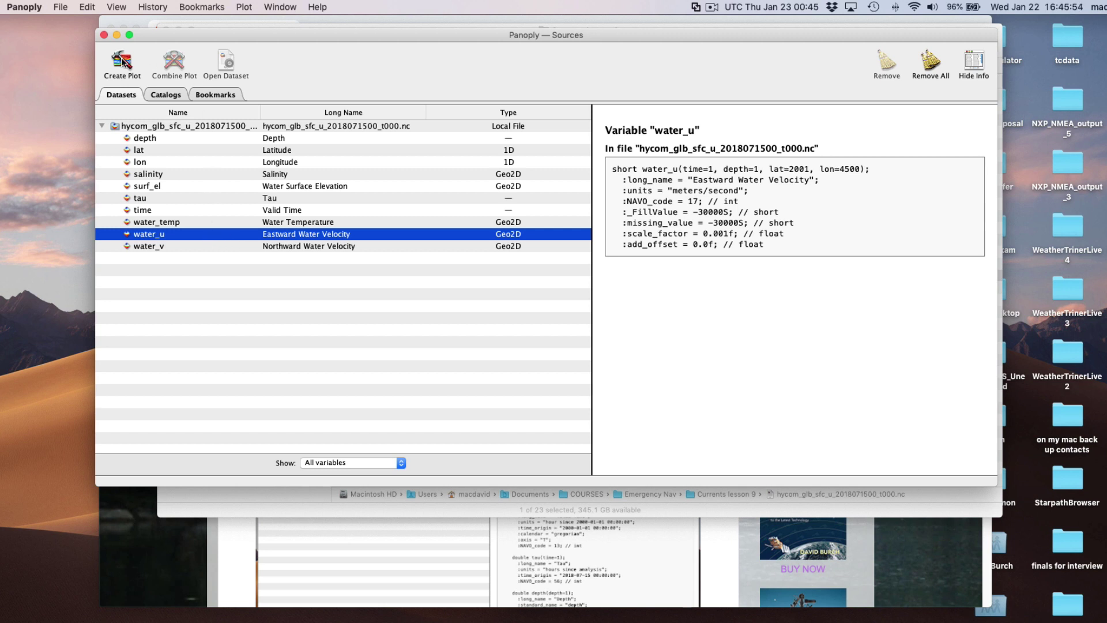
left_click(122, 62)
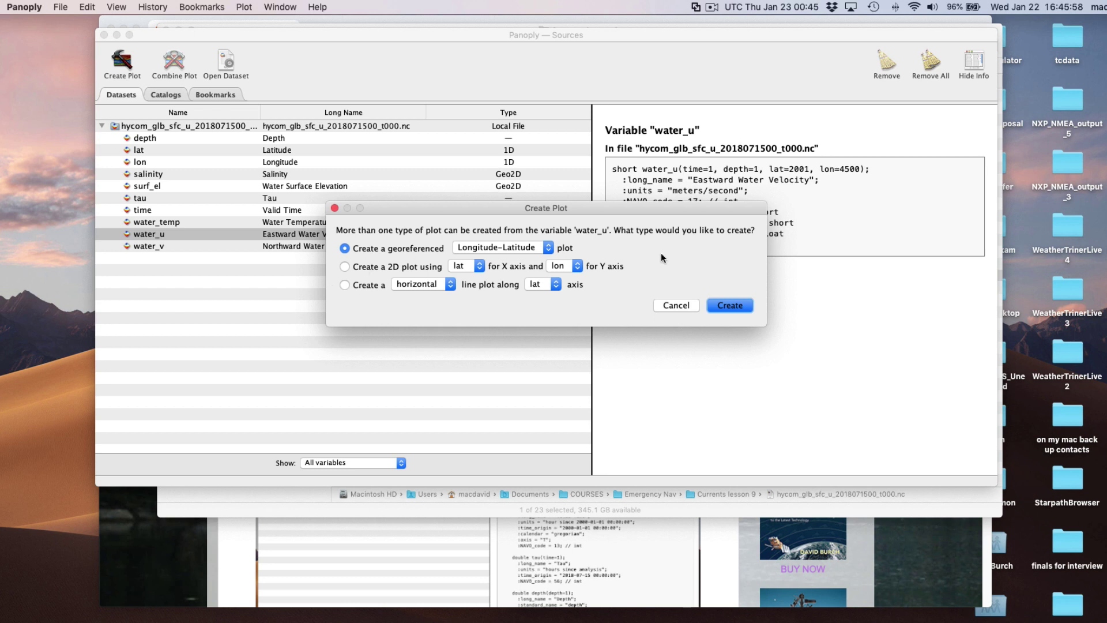
left_click(721, 307)
left_click(731, 305)
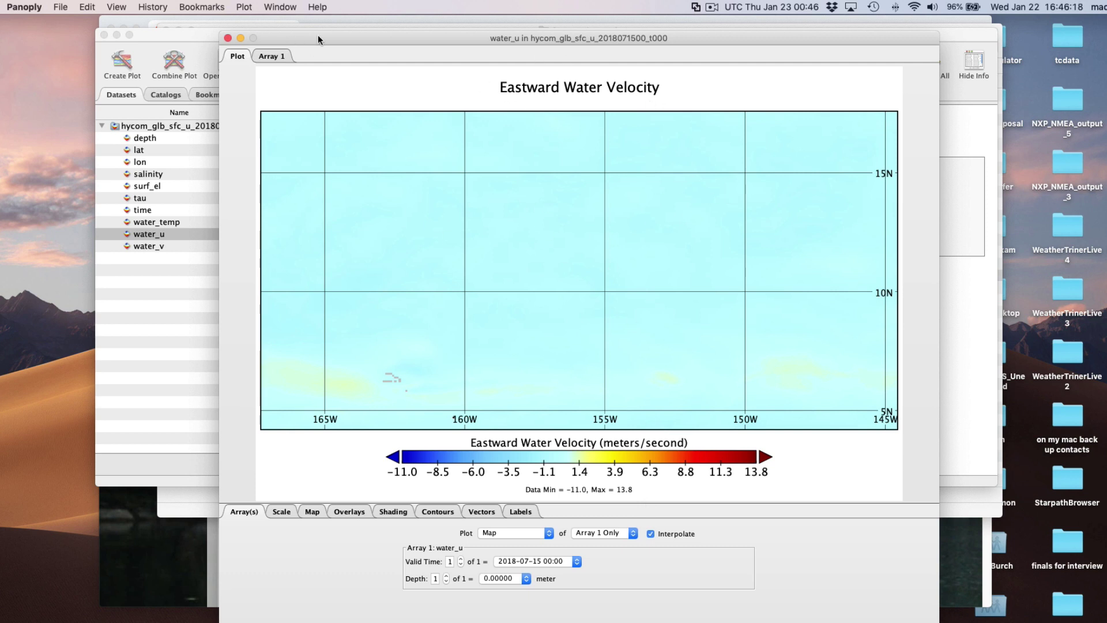
Step: Combine the water_v variable into the existing water_u plot
left_click_drag(319, 39, 465, 35)
left_click(148, 246)
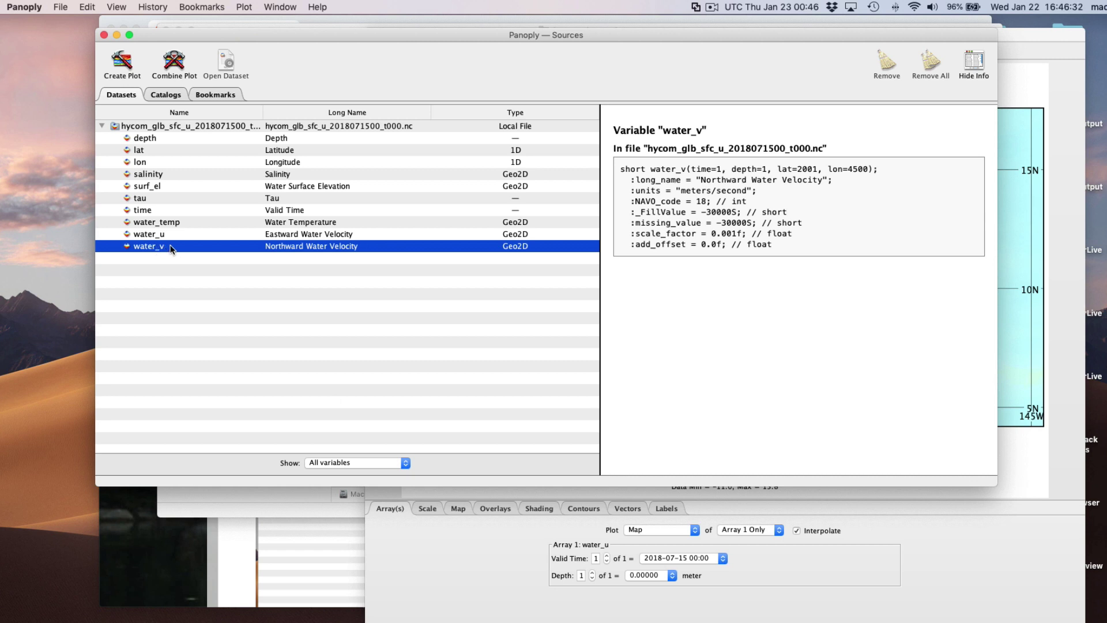
left_click(174, 62)
left_click(573, 267)
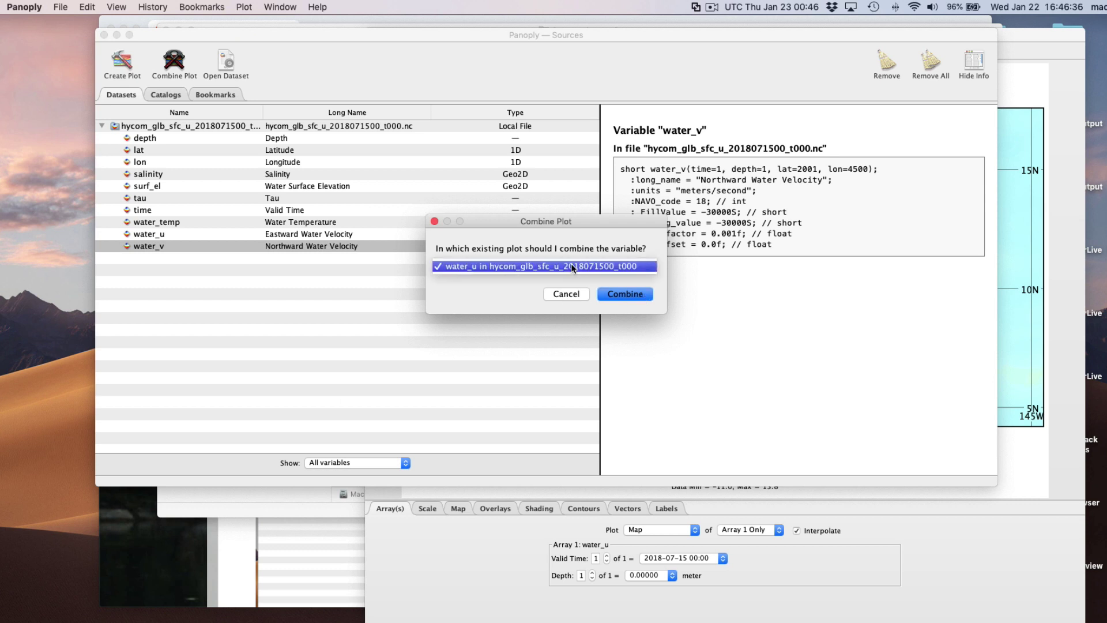
left_click(567, 267)
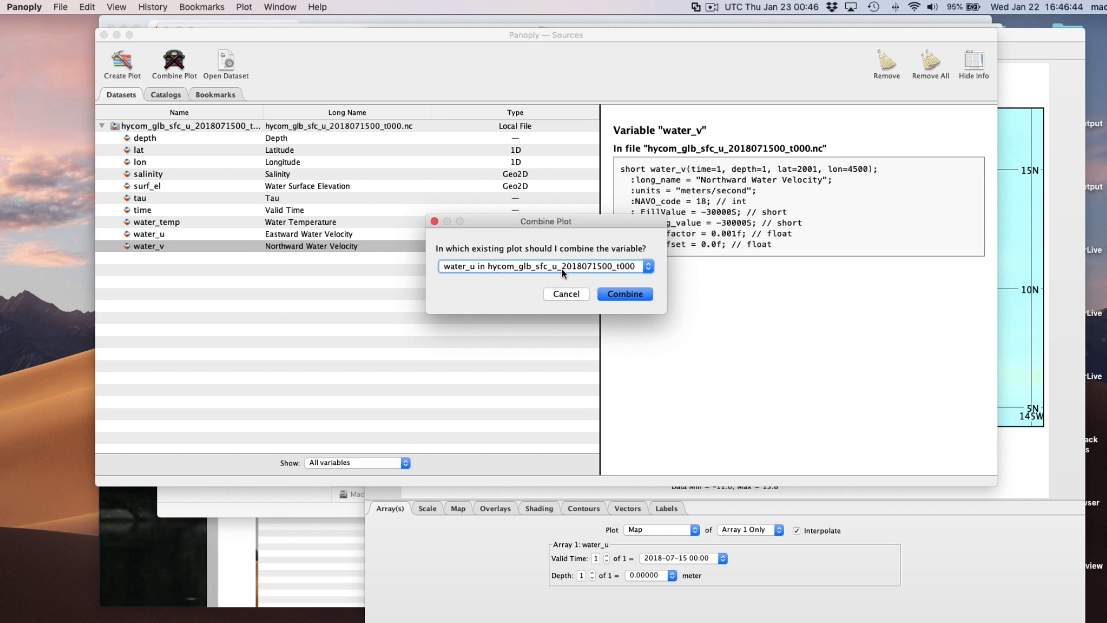
left_click(631, 295)
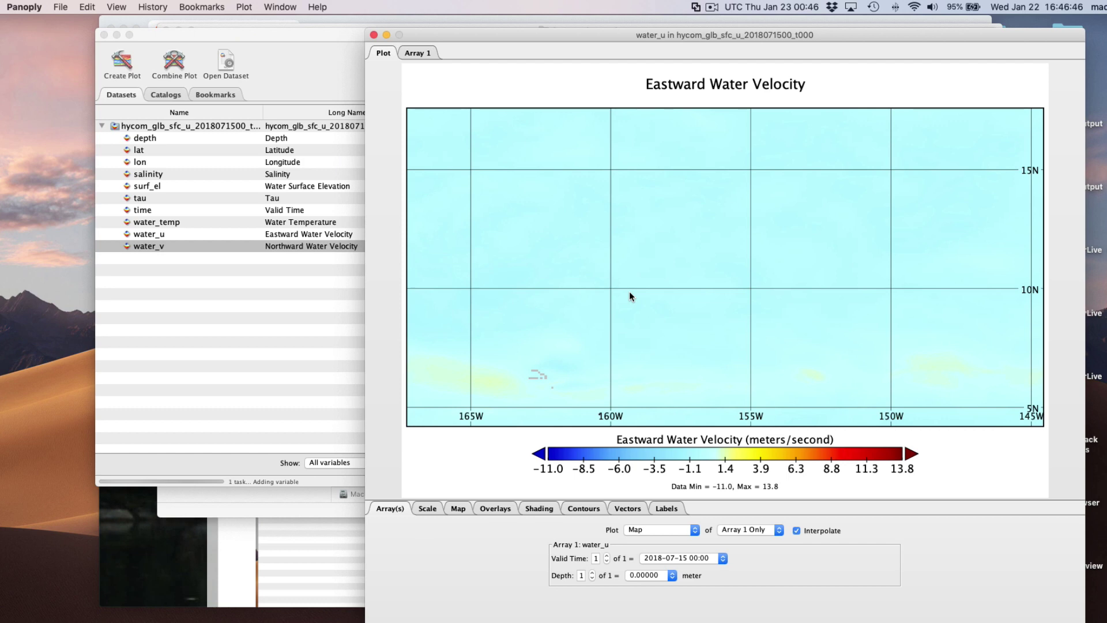
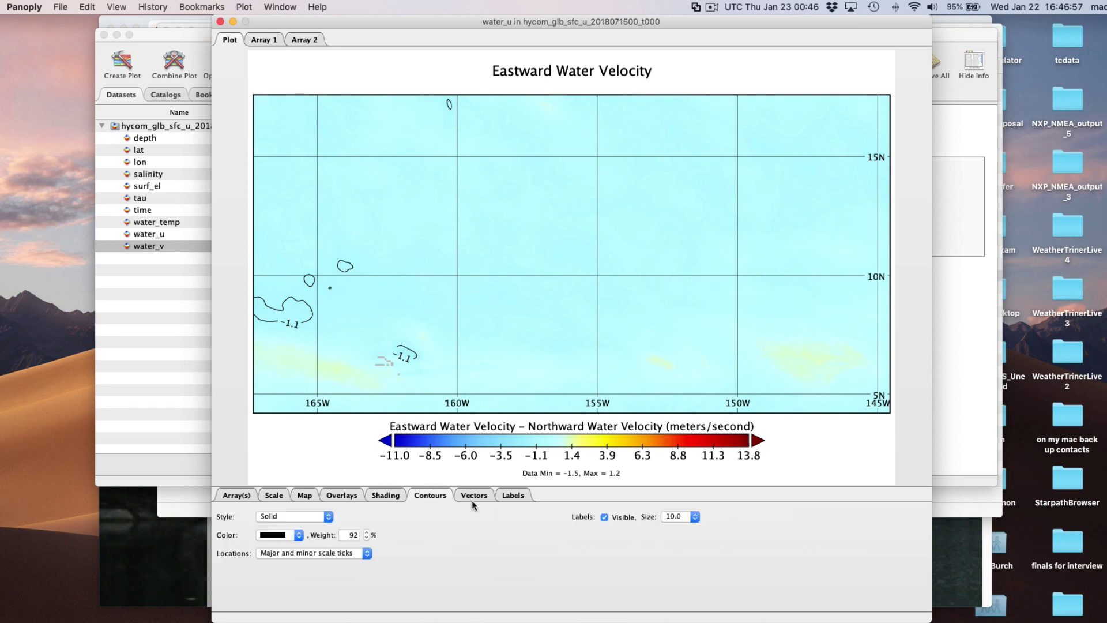
Step: Examine the combined plot's vector, label and array settings and the data tables of both arrays
left_click(473, 496)
left_click(513, 495)
left_click(241, 495)
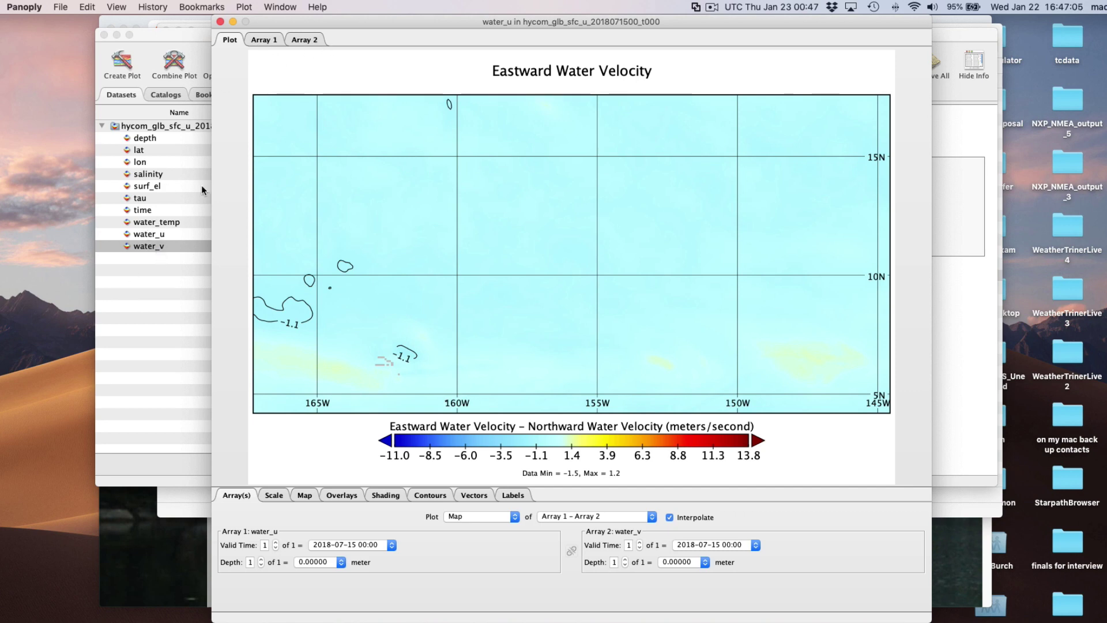
left_click(267, 40)
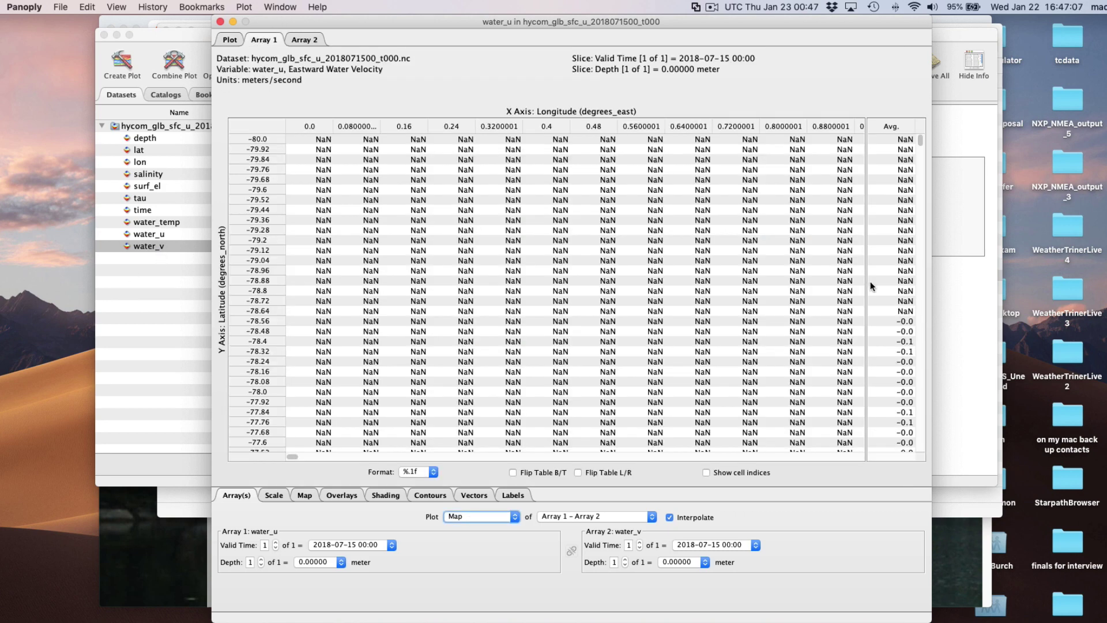
left_click_drag(920, 139, 923, 271)
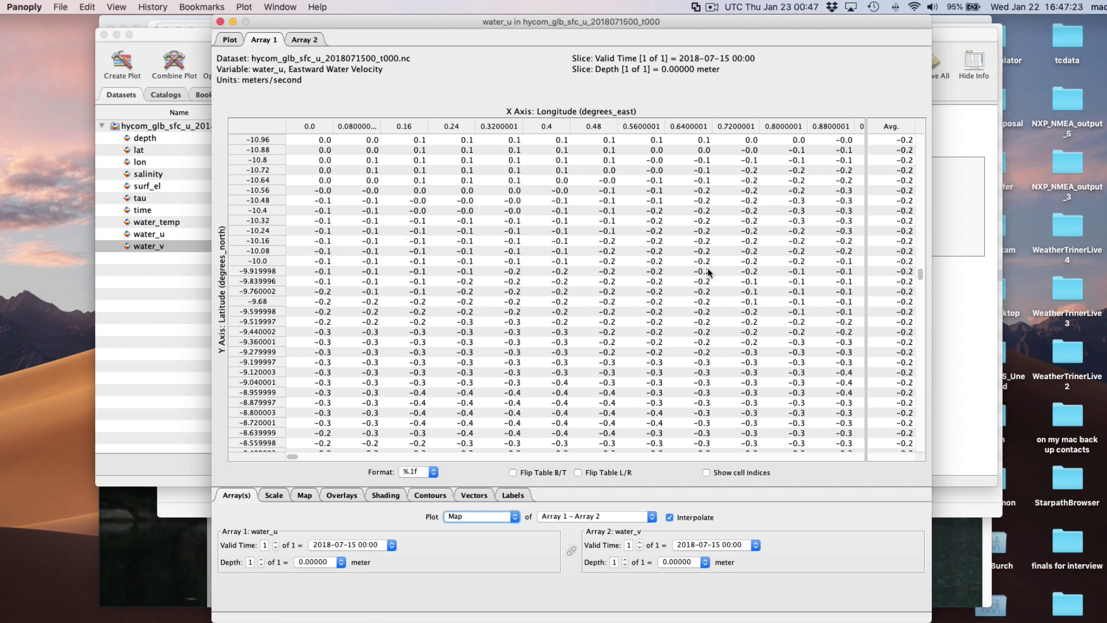
left_click(306, 40)
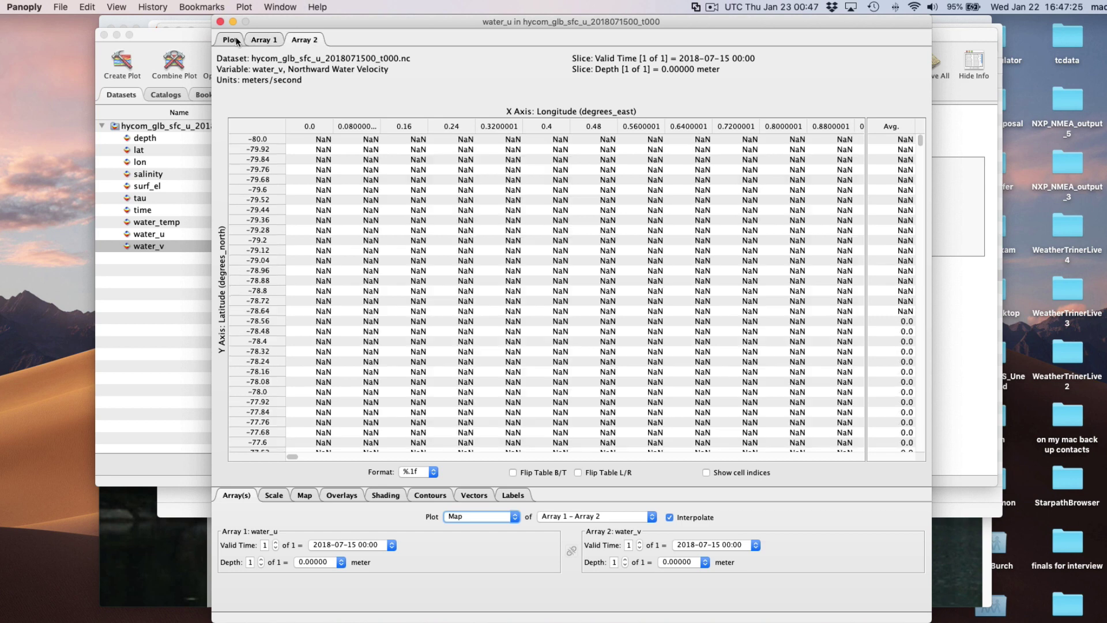
left_click(231, 40)
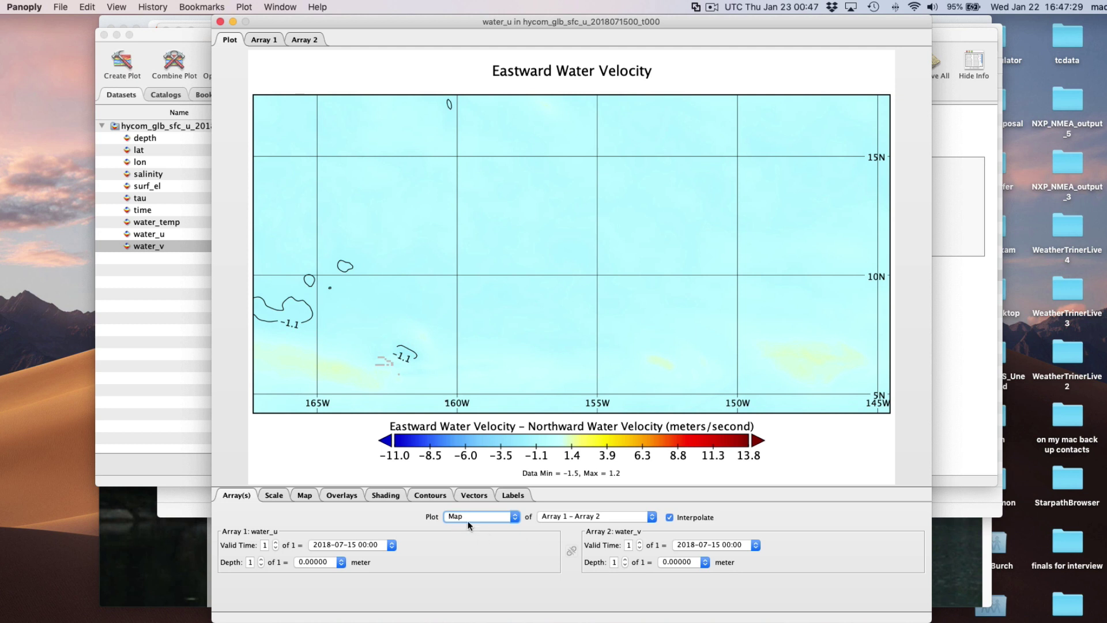
Step: Plot the two arrays as Vector Magnitude and check the depth choices for water_u
left_click(652, 517)
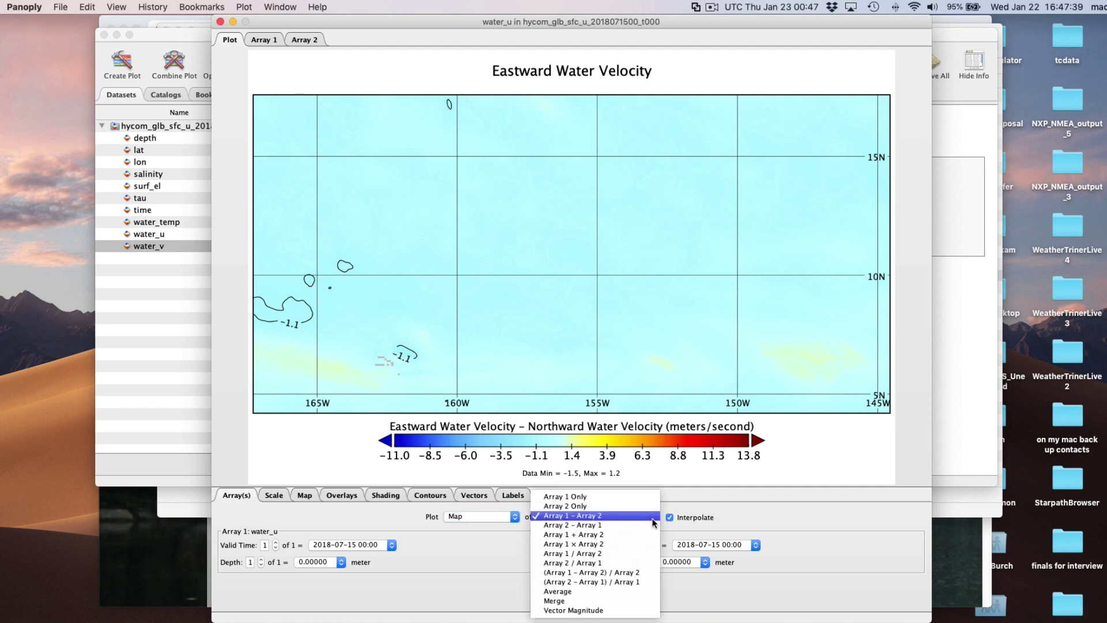
left_click(572, 611)
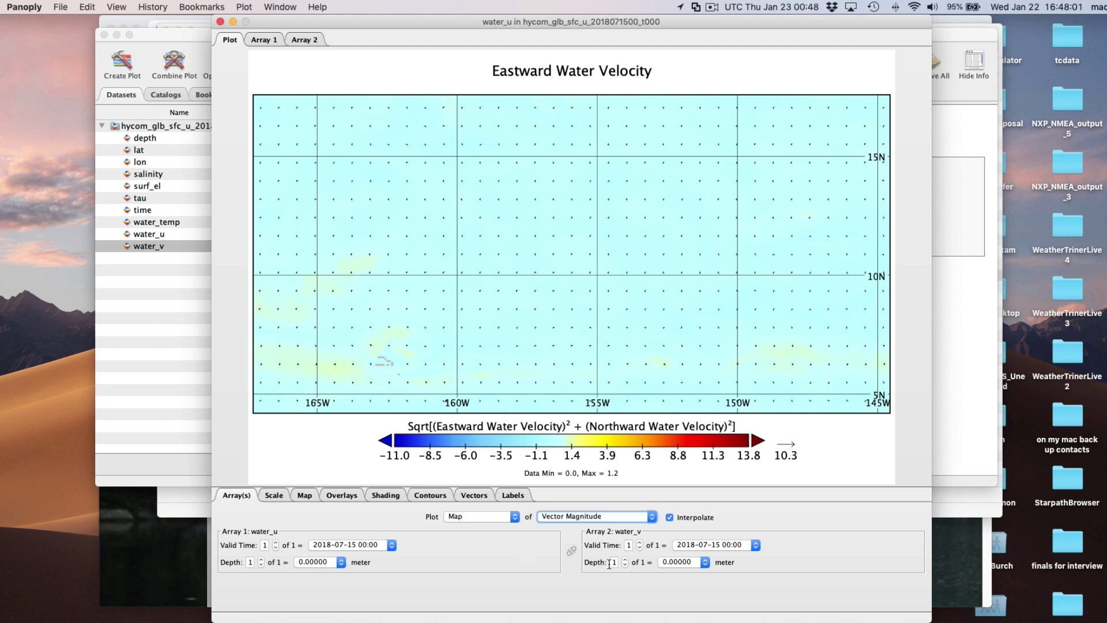
left_click(339, 562)
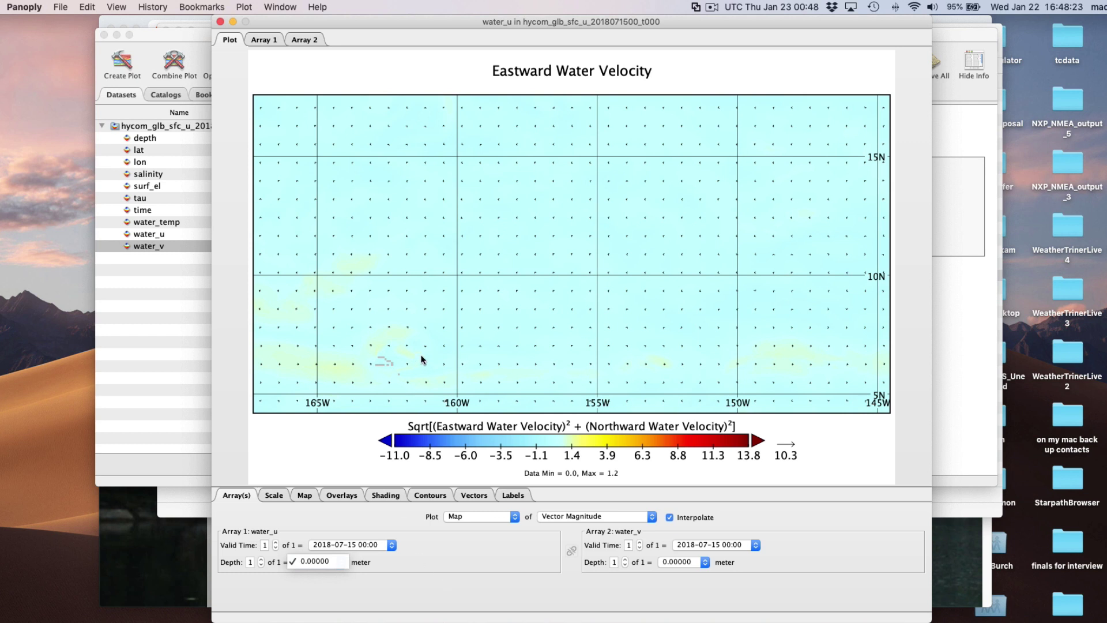
Step: Set the units of the plot's color scale to knot
left_click(266, 496)
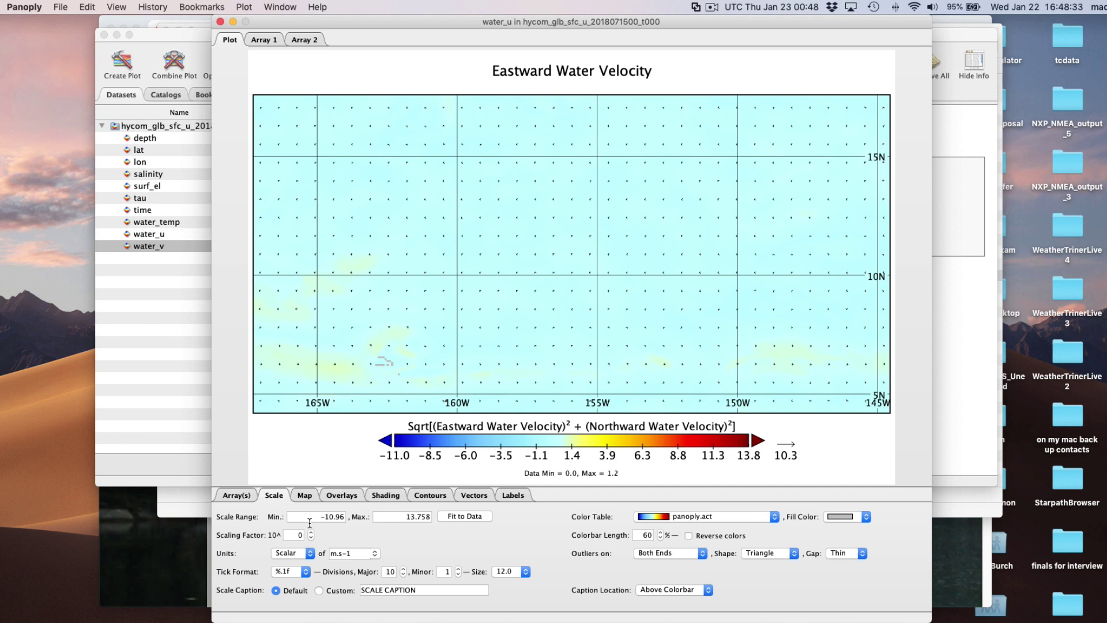
left_click_drag(310, 517, 348, 514)
left_click(375, 554)
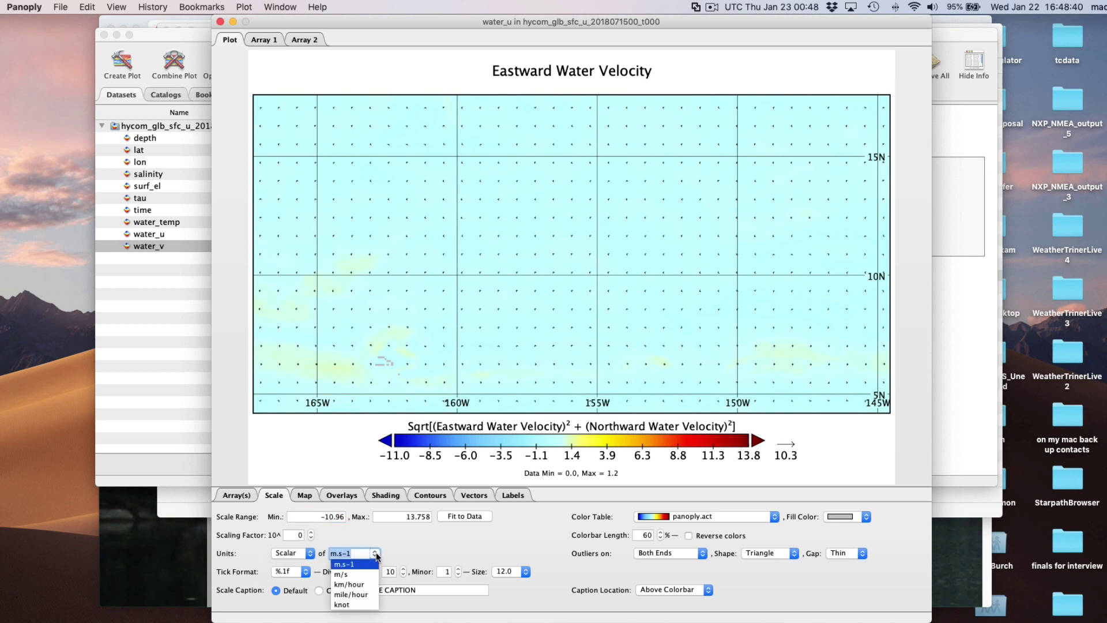
left_click(347, 605)
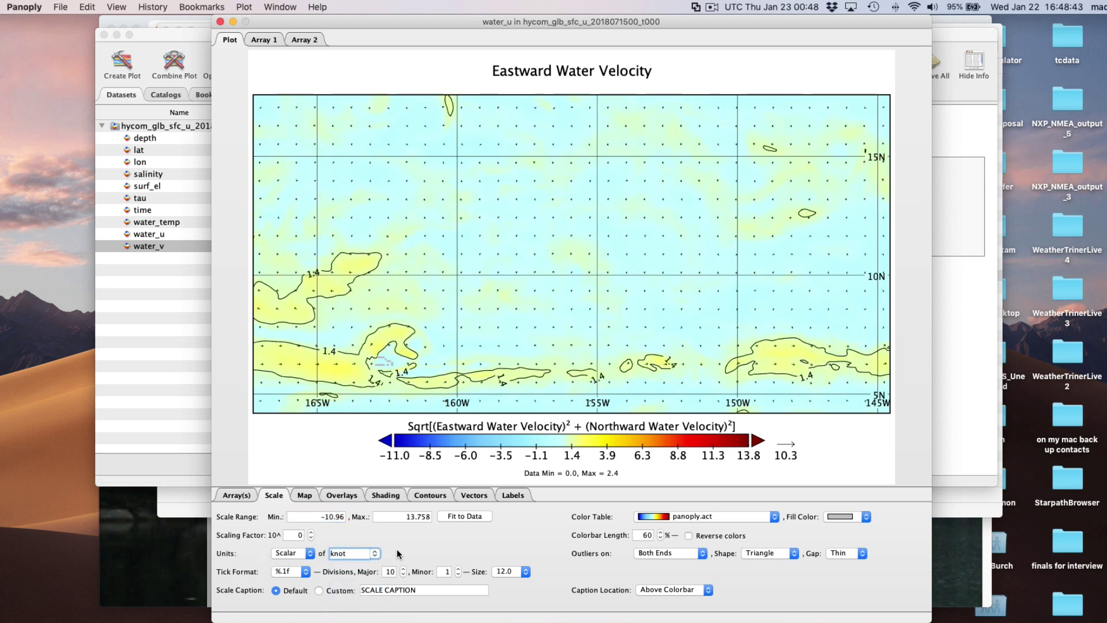
Step: Set the color scale minimum to 0 and fit the scale range to the data
left_click(331, 518)
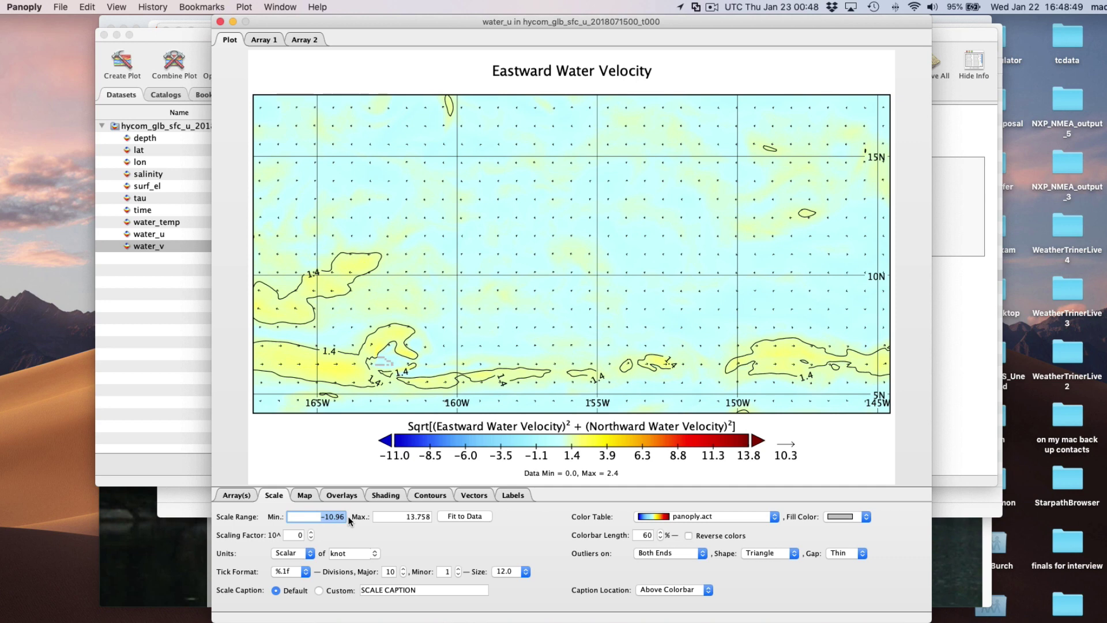
type("0")
left_click(397, 517)
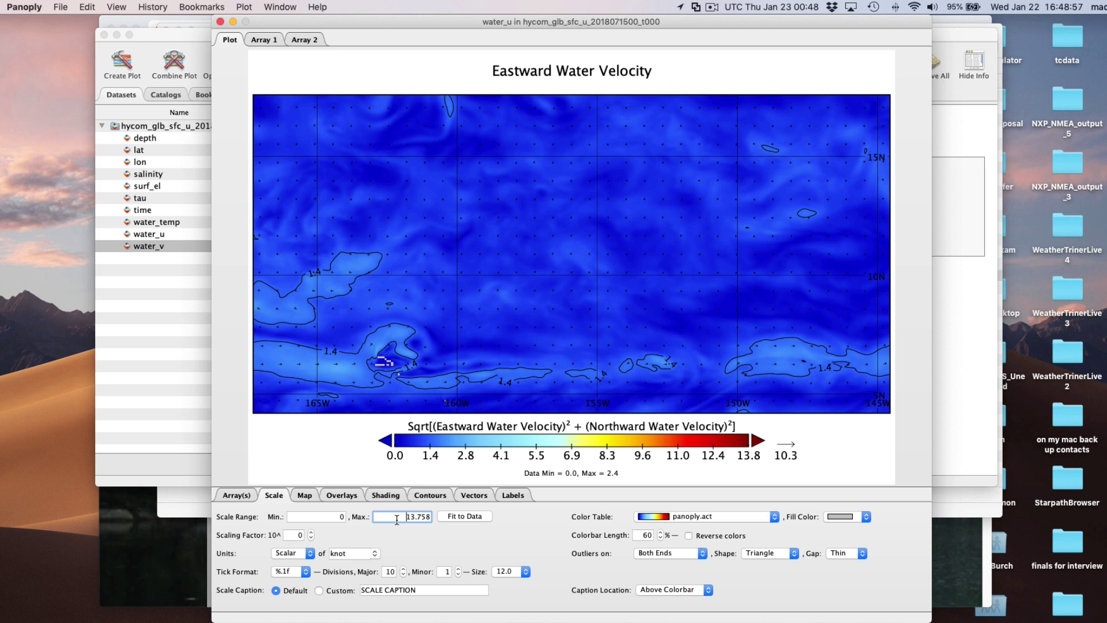
left_click(460, 517)
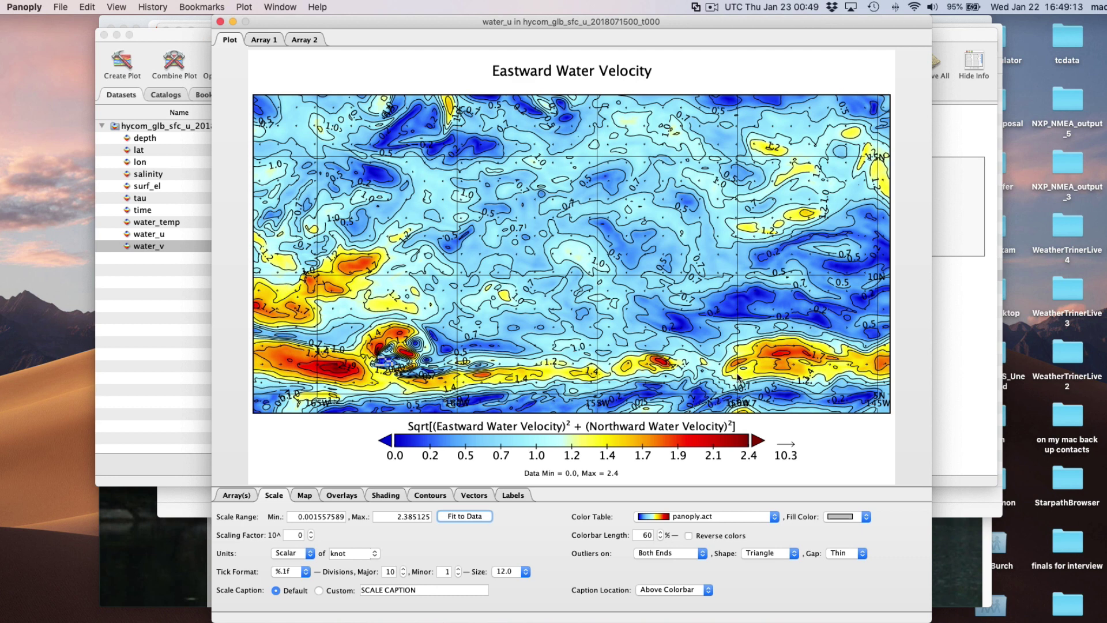
Step: Set the color scale range to a minimum of 0 and a maximum of 2.5
left_click(397, 521)
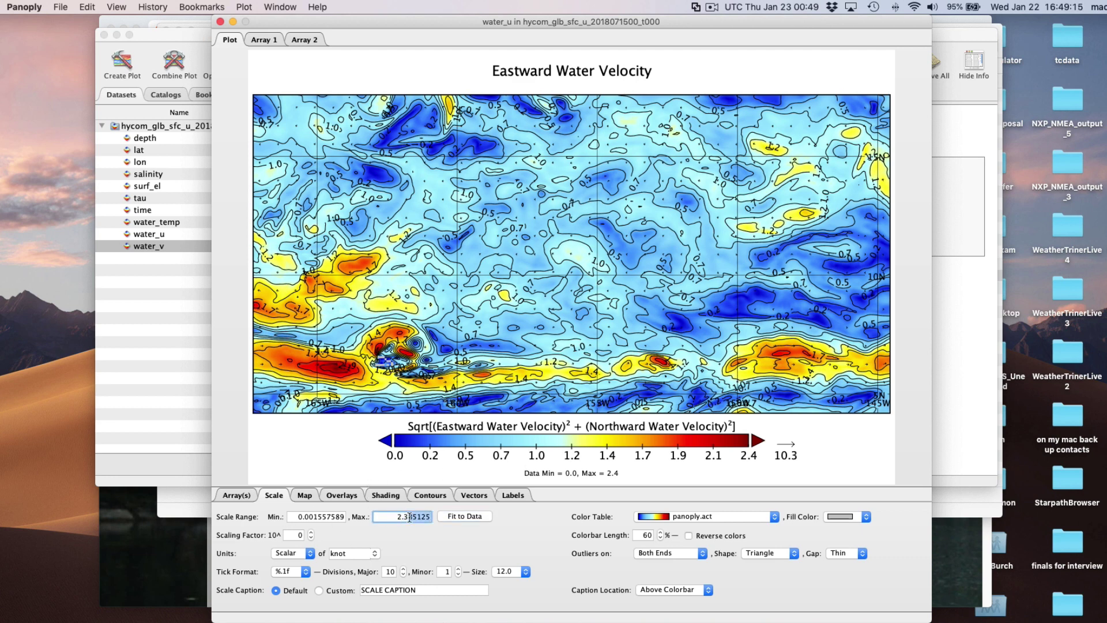
left_click_drag(293, 517, 353, 518)
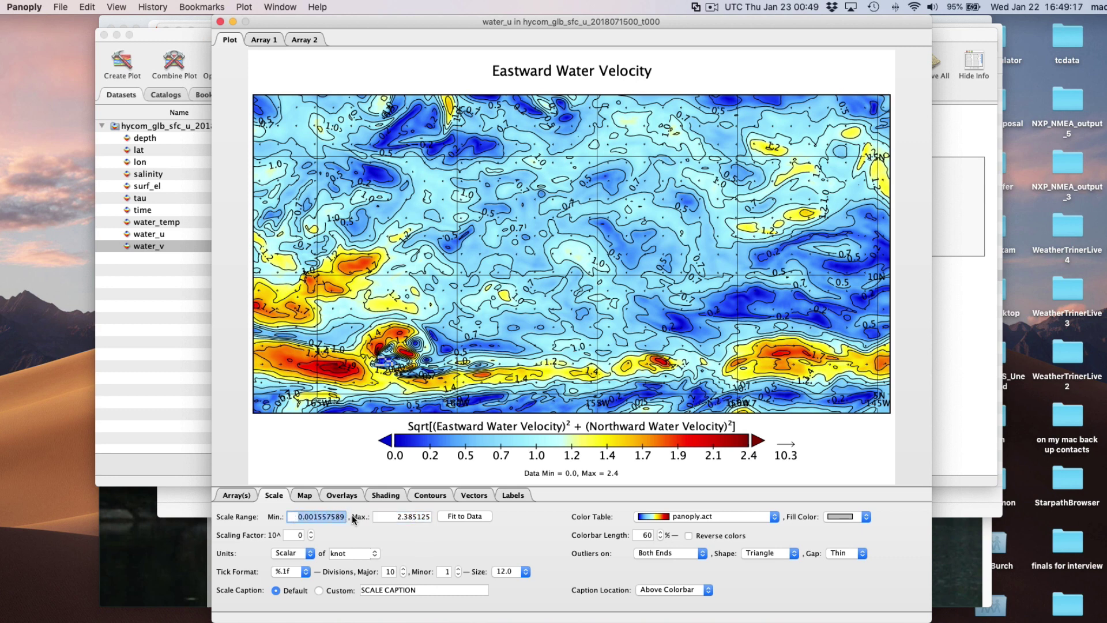
type("0")
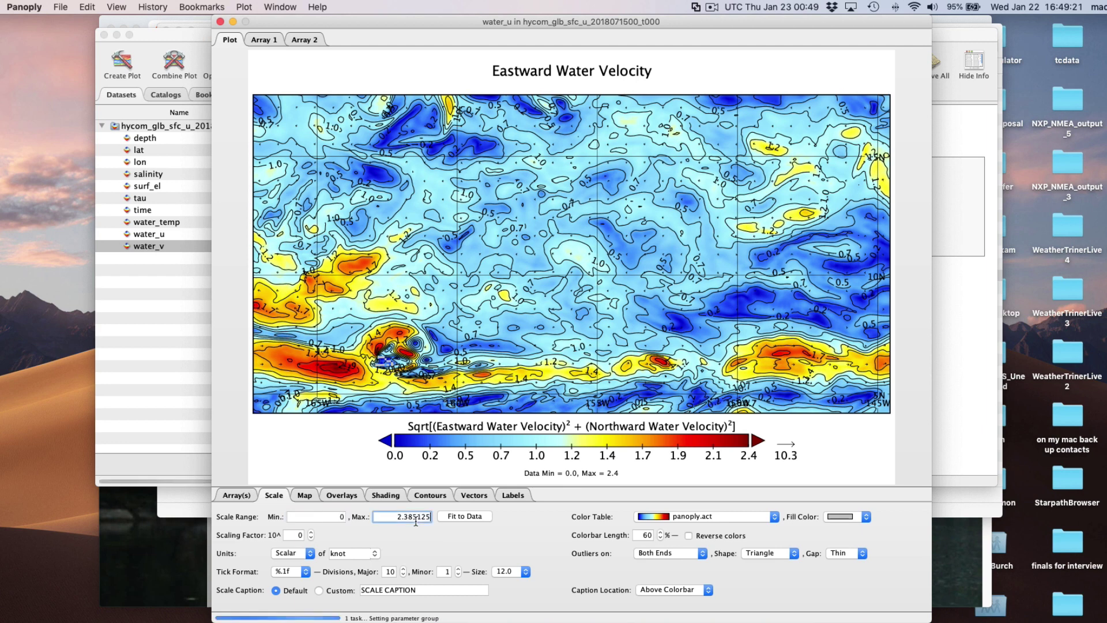
left_click_drag(398, 517, 431, 517)
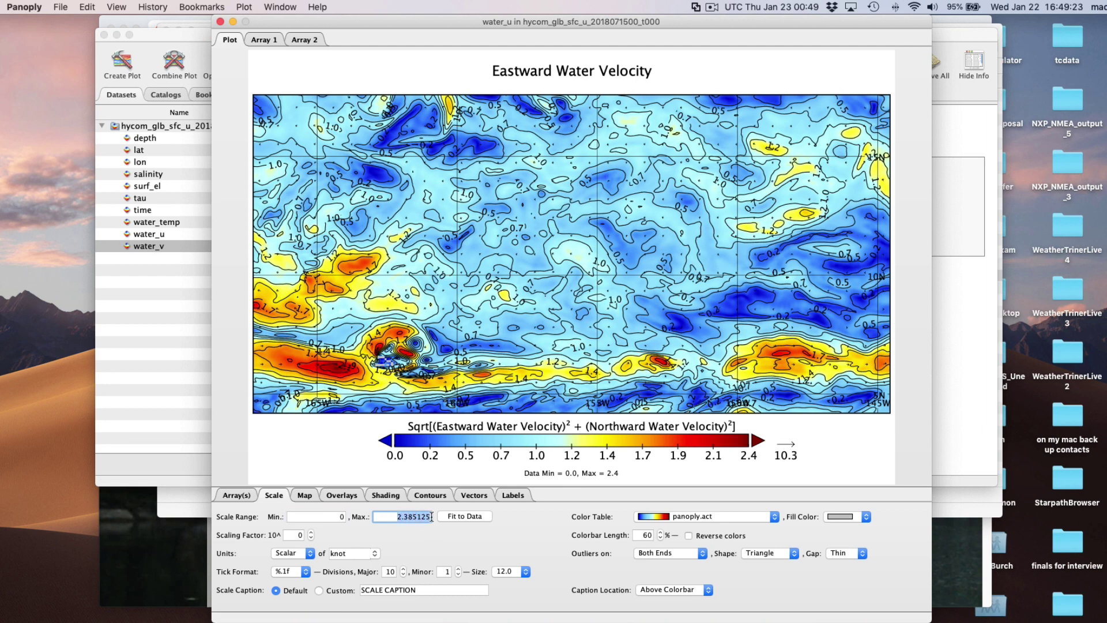
type("2.5")
left_click(350, 555)
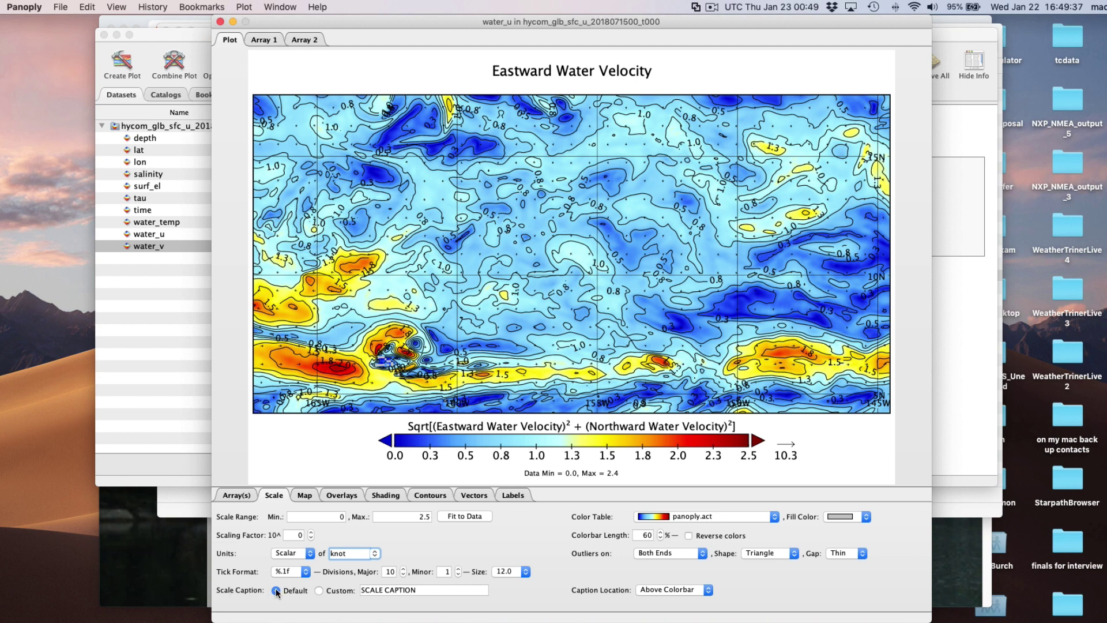
Step: Give the color scale the custom caption "Current speed (kts)"
left_click(319, 590)
left_click_drag(430, 590, 334, 591)
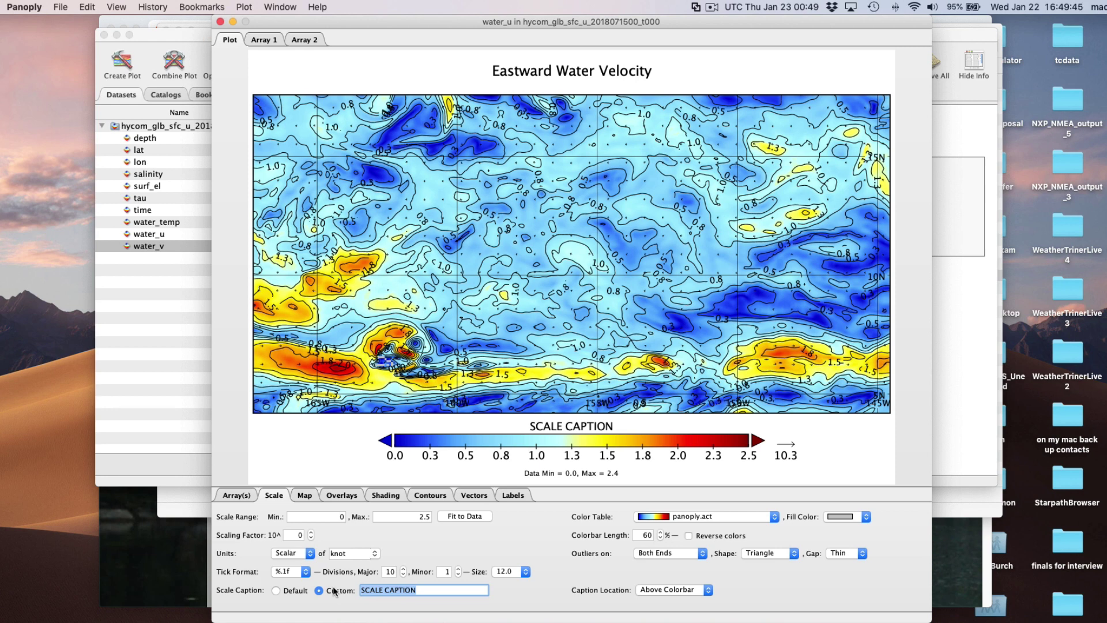
type("Cur")
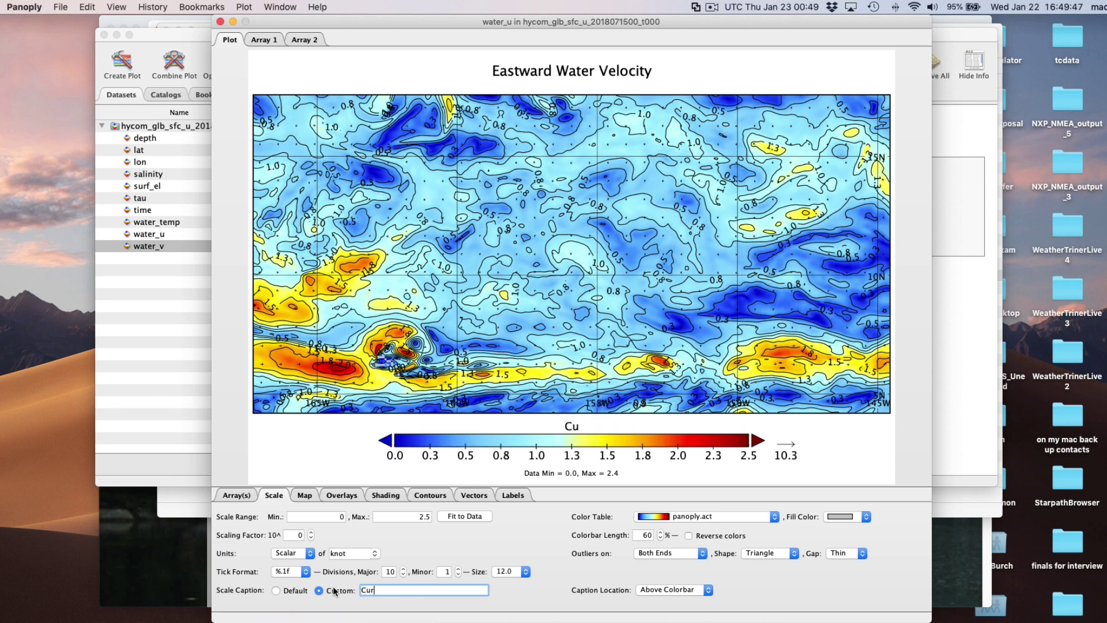
type("rent speed ")
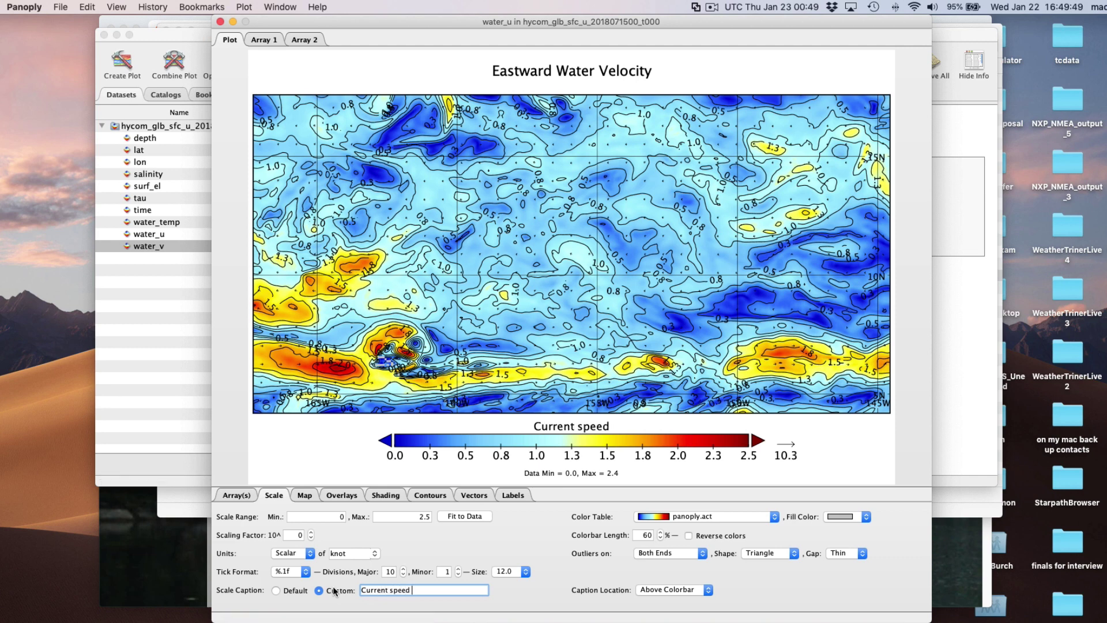
type("(kts)")
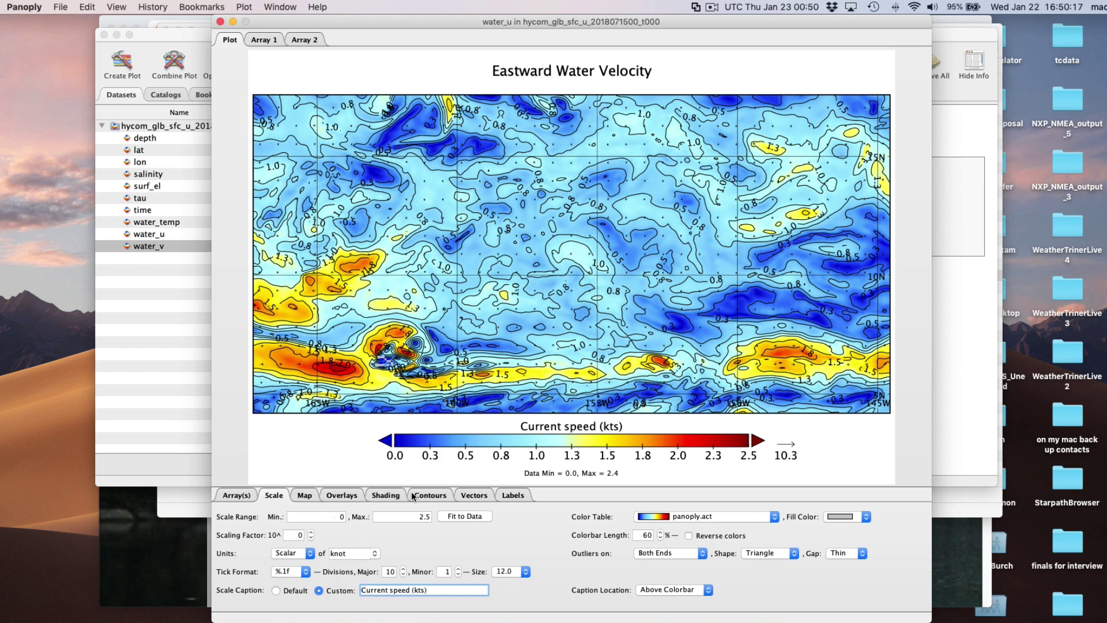
Step: Set the reference value of the vector arrows to 1.0
left_click(466, 496)
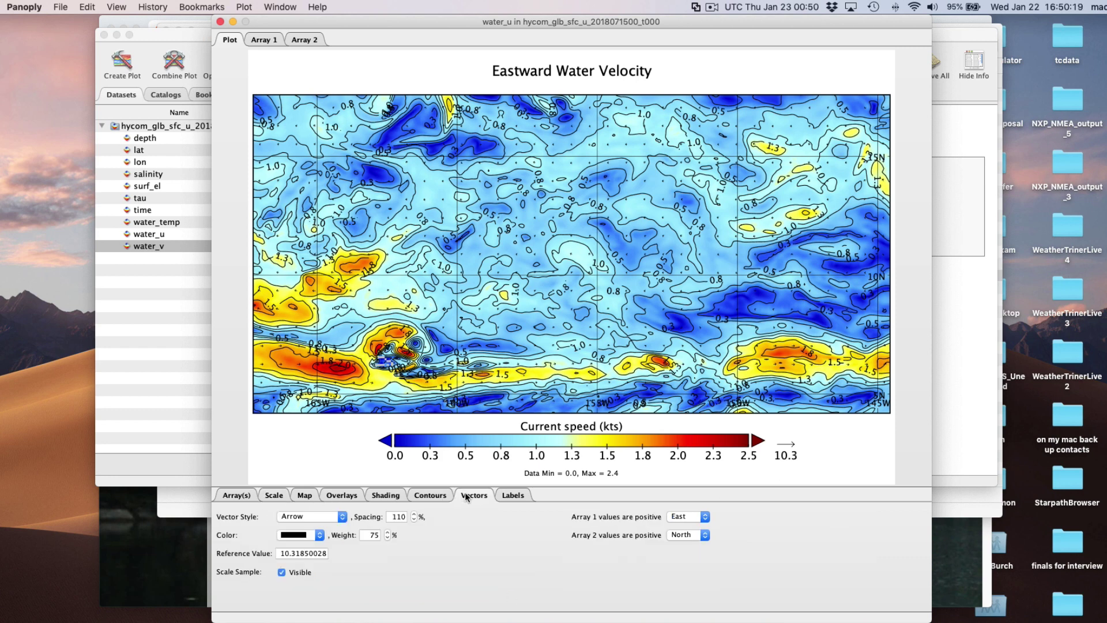
left_click(279, 552)
left_click_drag(279, 553, 332, 554)
type("1")
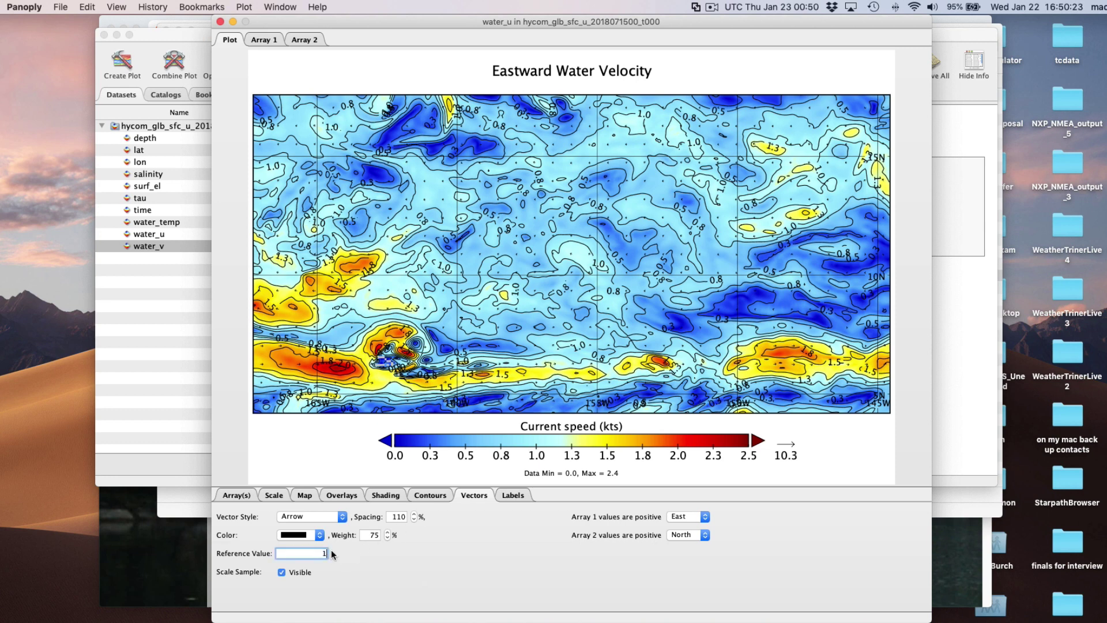
key("Return")
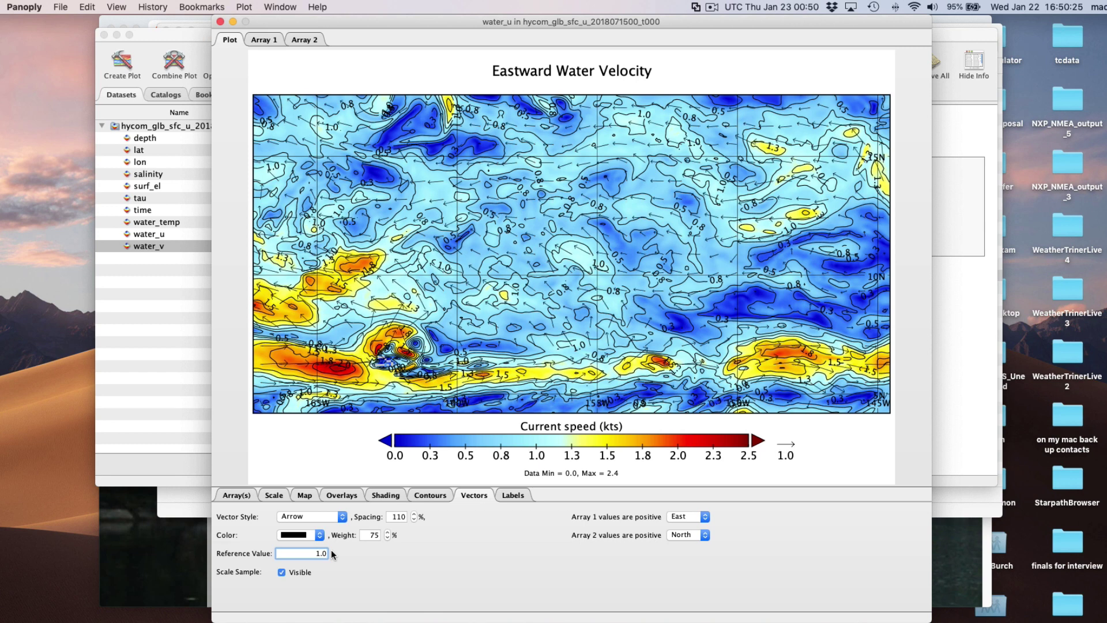
left_click(289, 452)
Step: Set the color scale's major tick divisions to 5
left_click(271, 496)
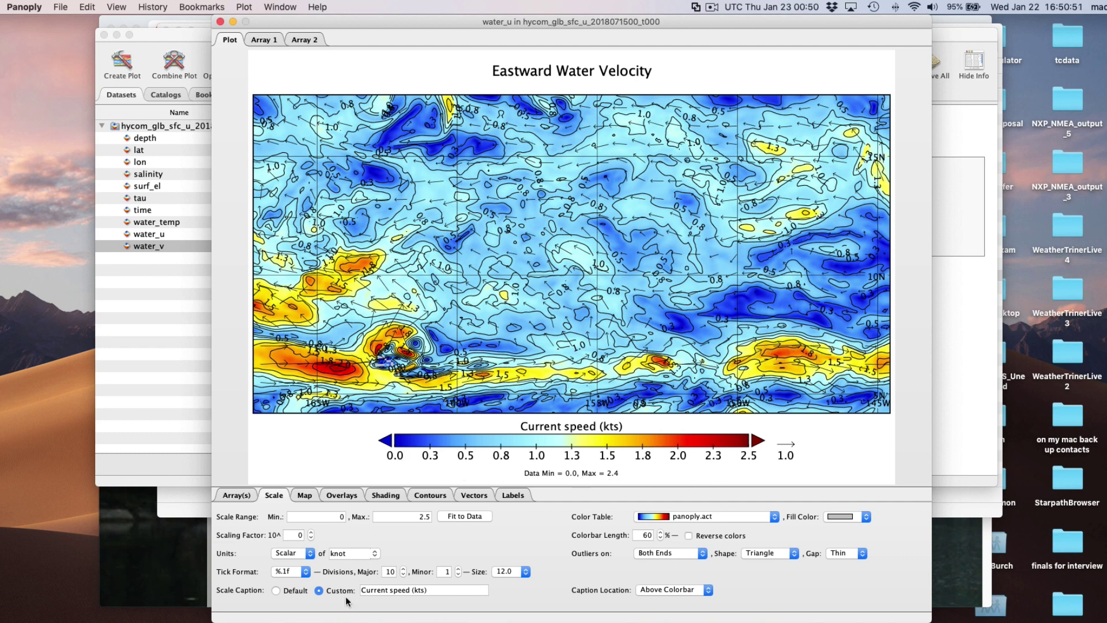
double_click(392, 572)
left_click_drag(386, 571, 395, 571)
key("Return")
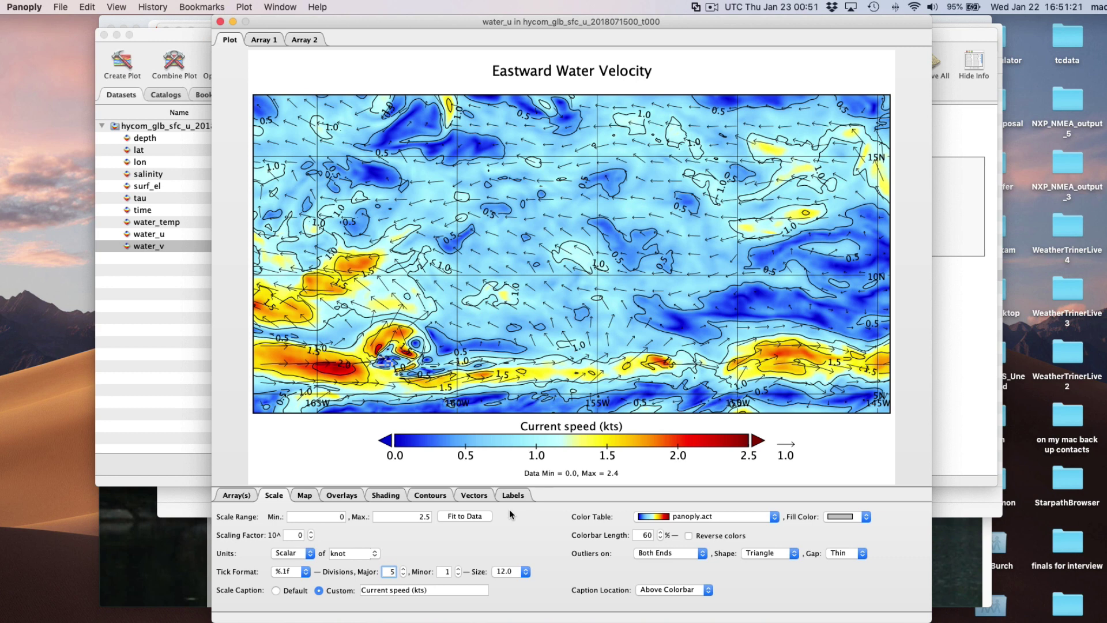
Step: Try the %.4E tick format on the color scale and return it to %.1f
left_click(301, 571)
left_click(300, 572)
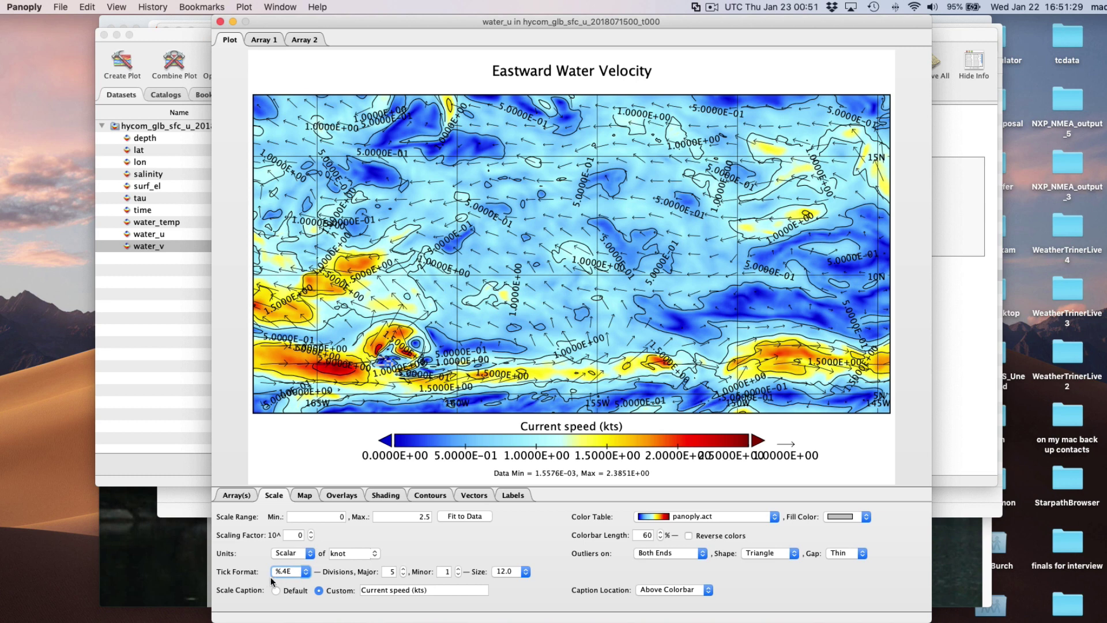
left_click(305, 573)
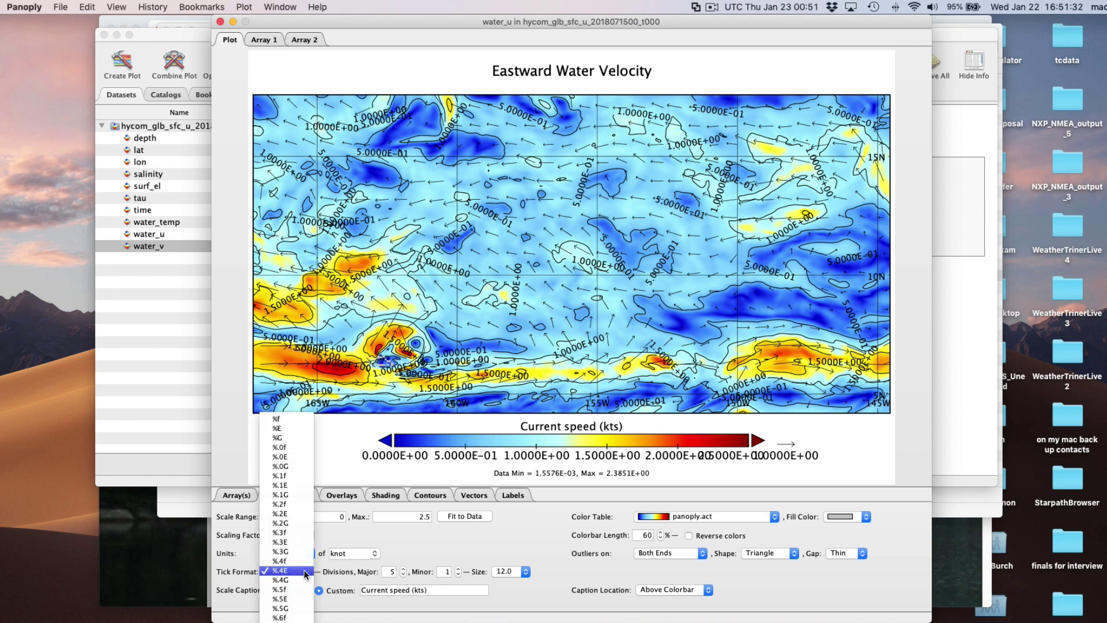
left_click(290, 476)
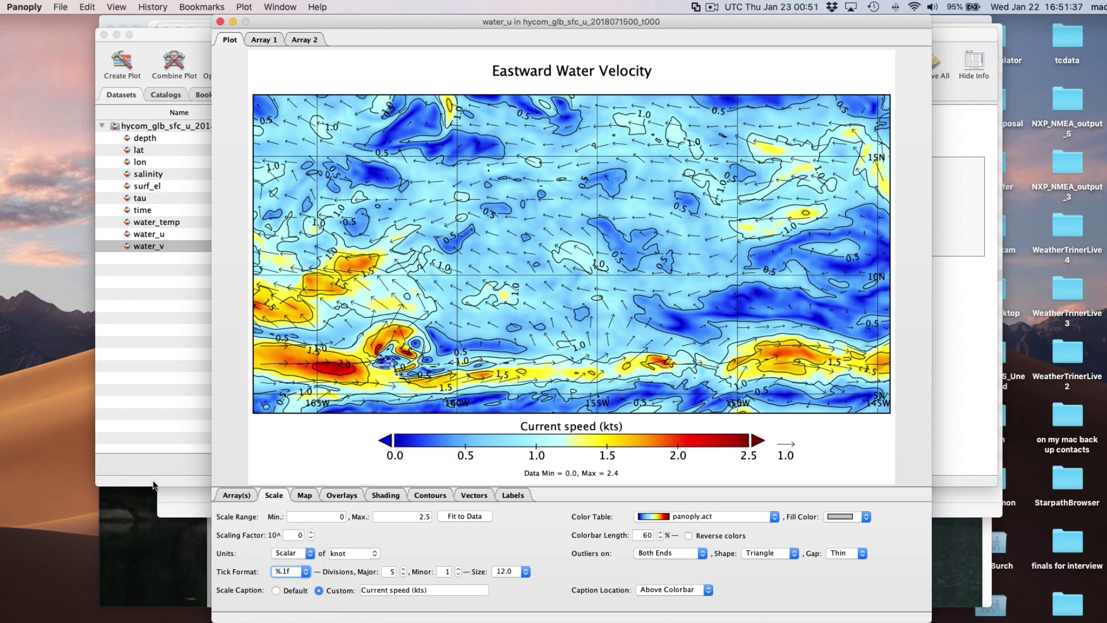
Step: Clear the windows covering the browser, read the blog post's notes on tick format codes, and return to the plot
left_click_drag(439, 19, 903, 111)
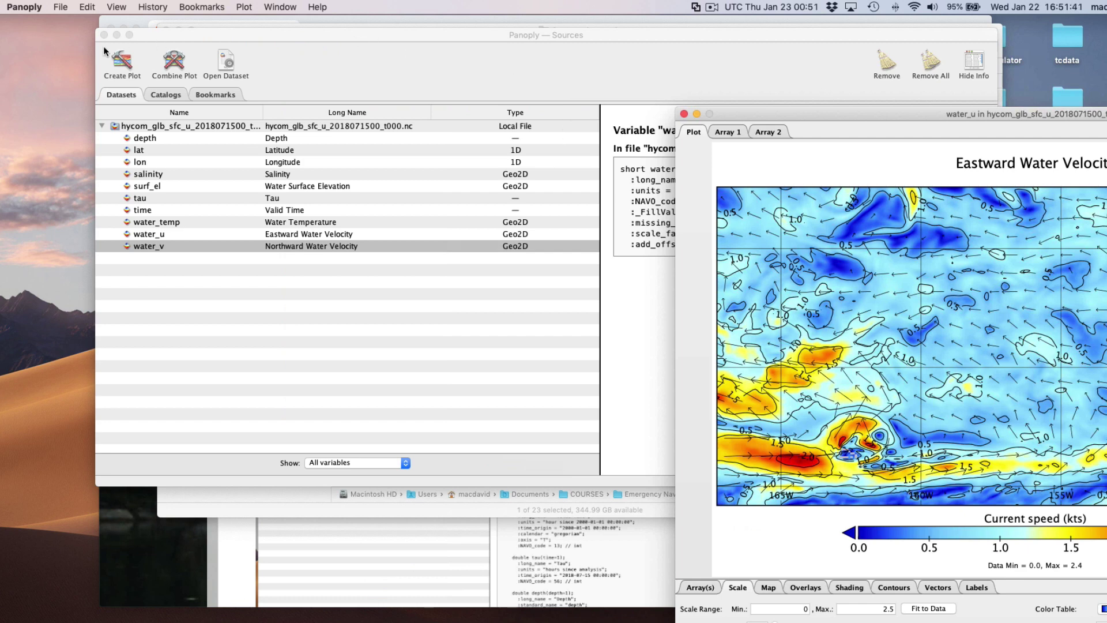
left_click(117, 35)
left_click(251, 36)
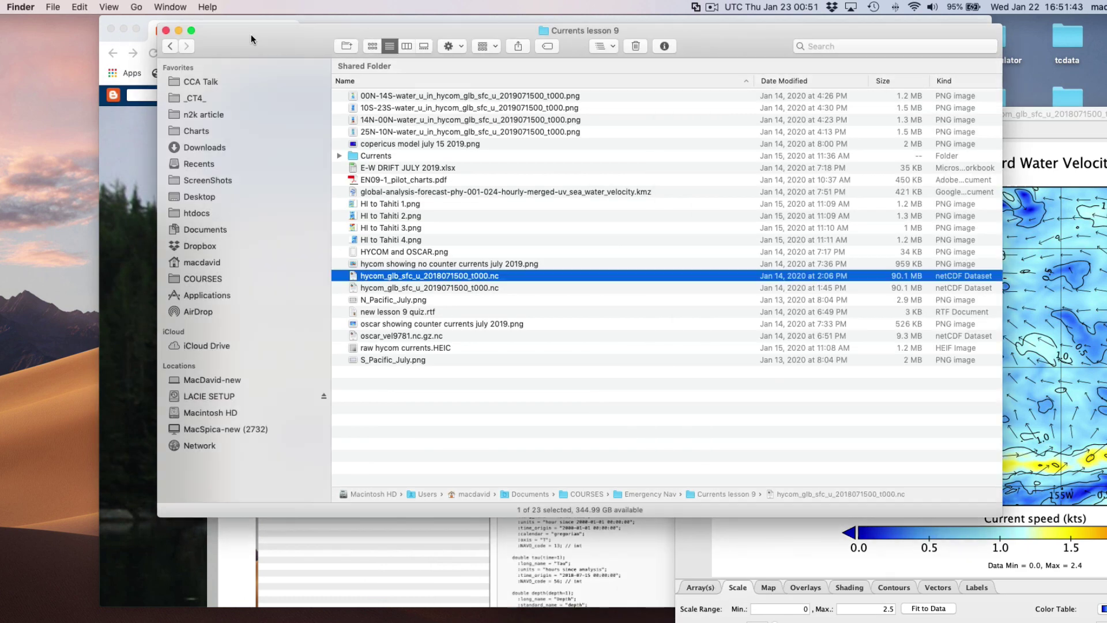
left_click(179, 30)
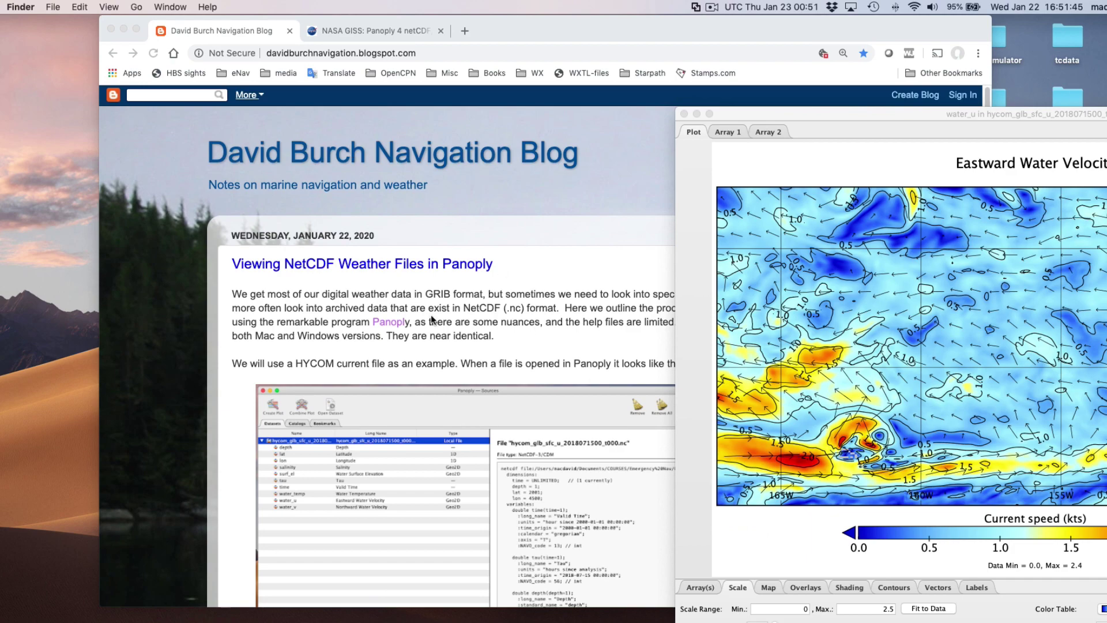
scroll(432, 321, "down", 20)
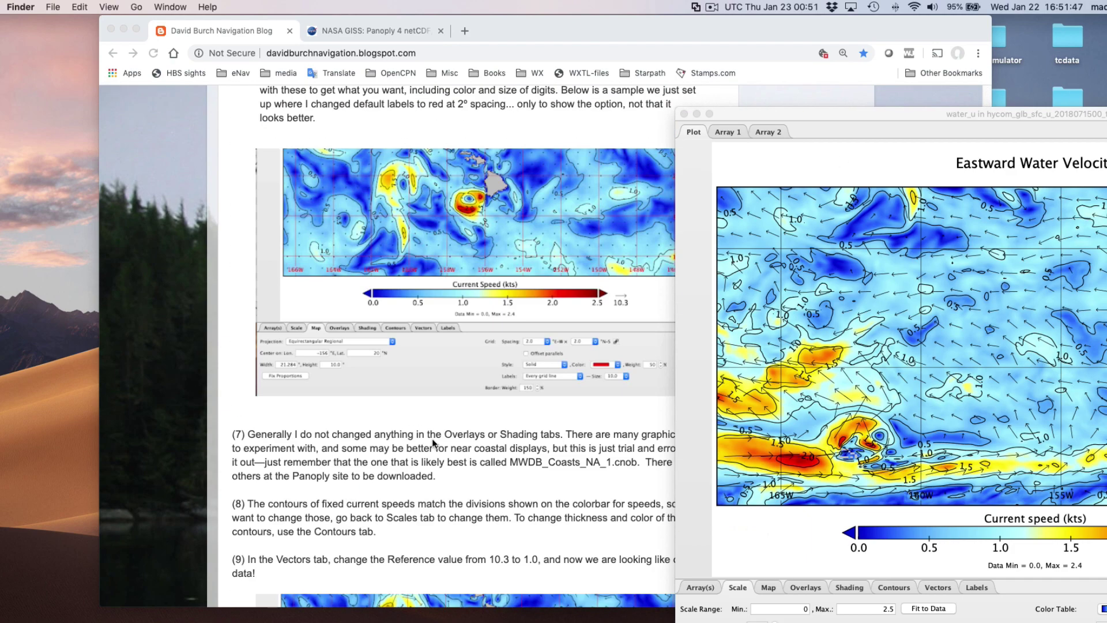
scroll(433, 443, "down", 20)
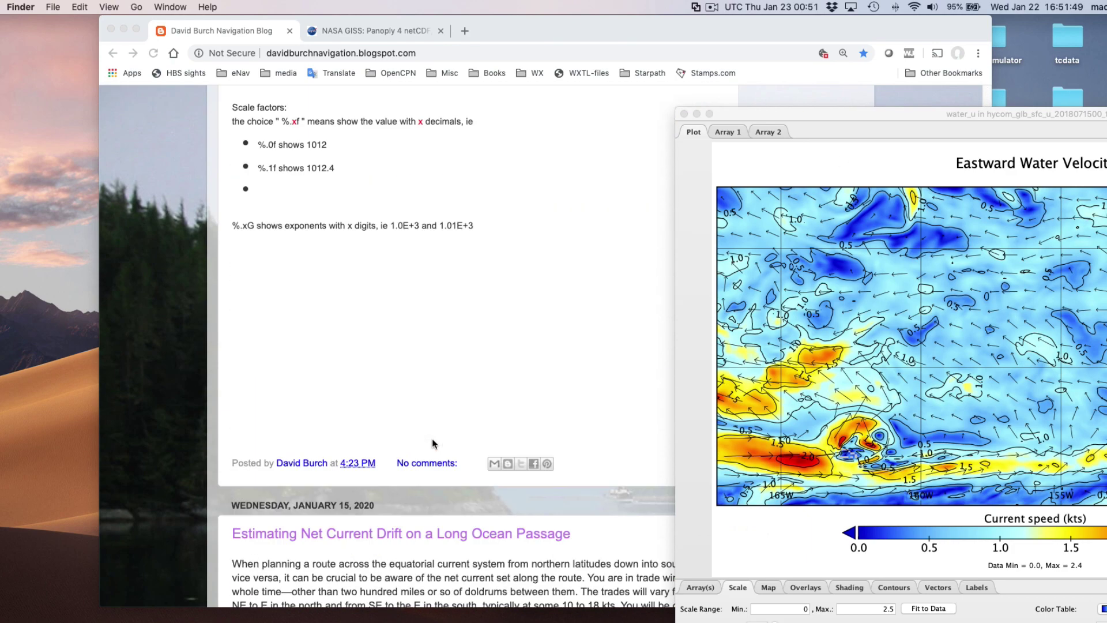
scroll(433, 443, "up", 5)
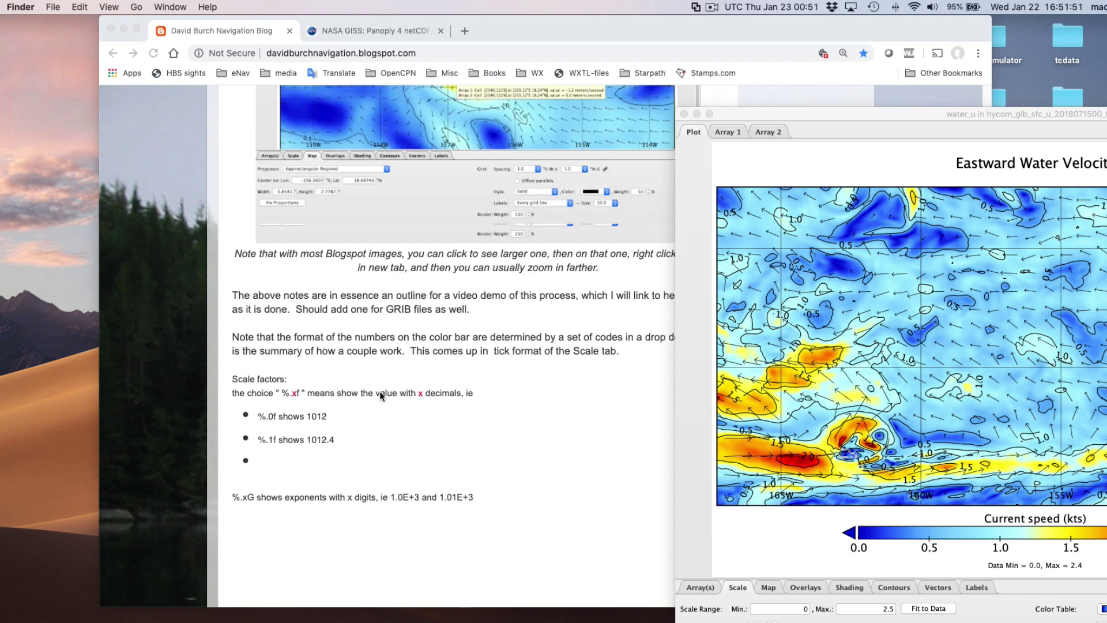
left_click(805, 120)
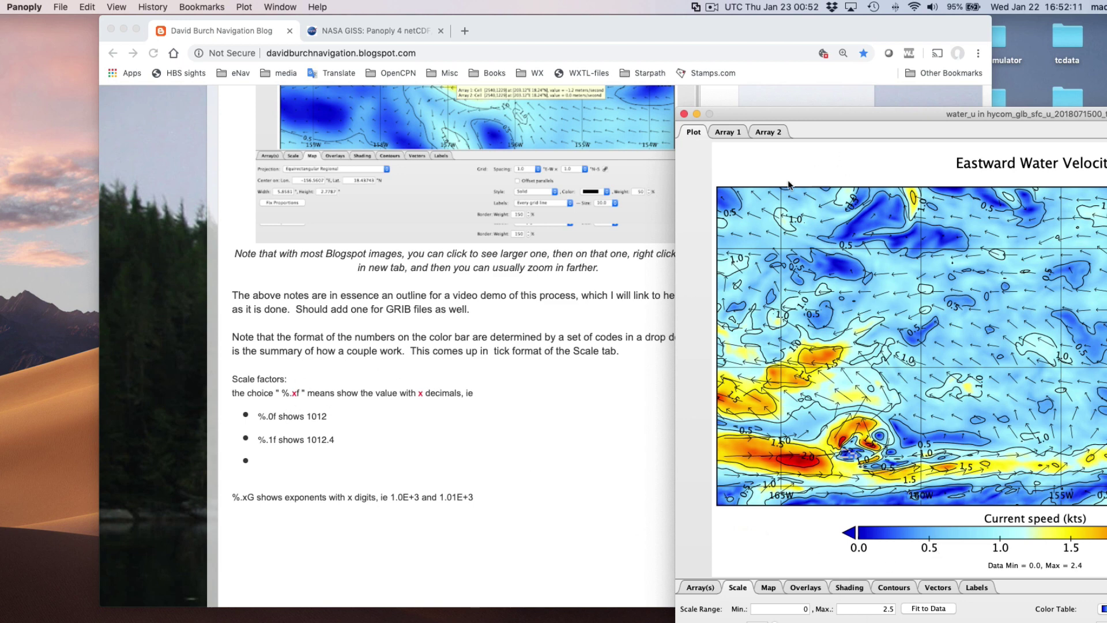
left_click_drag(792, 110, 327, 17)
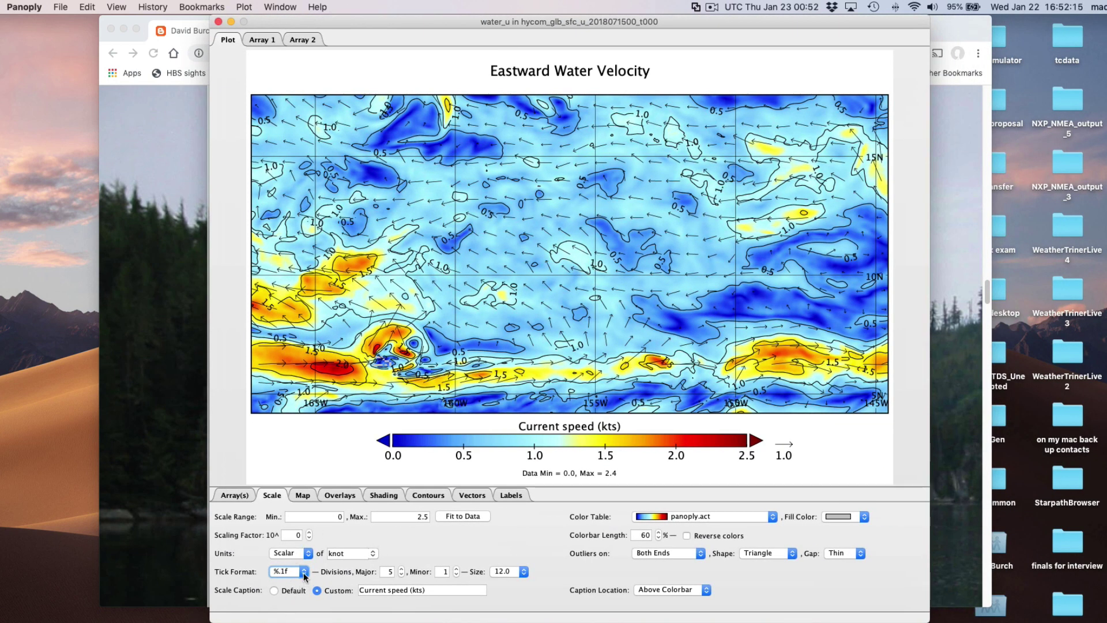
Step: Try the %.0f tick format on the color scale and switch it to %.2f
left_click(294, 571)
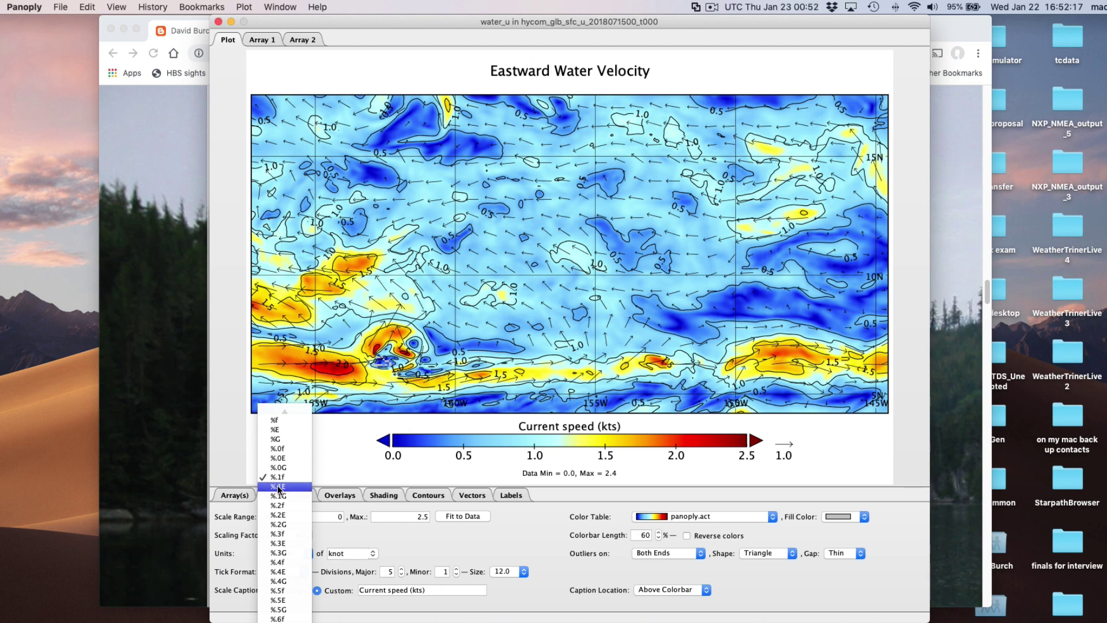
left_click(279, 449)
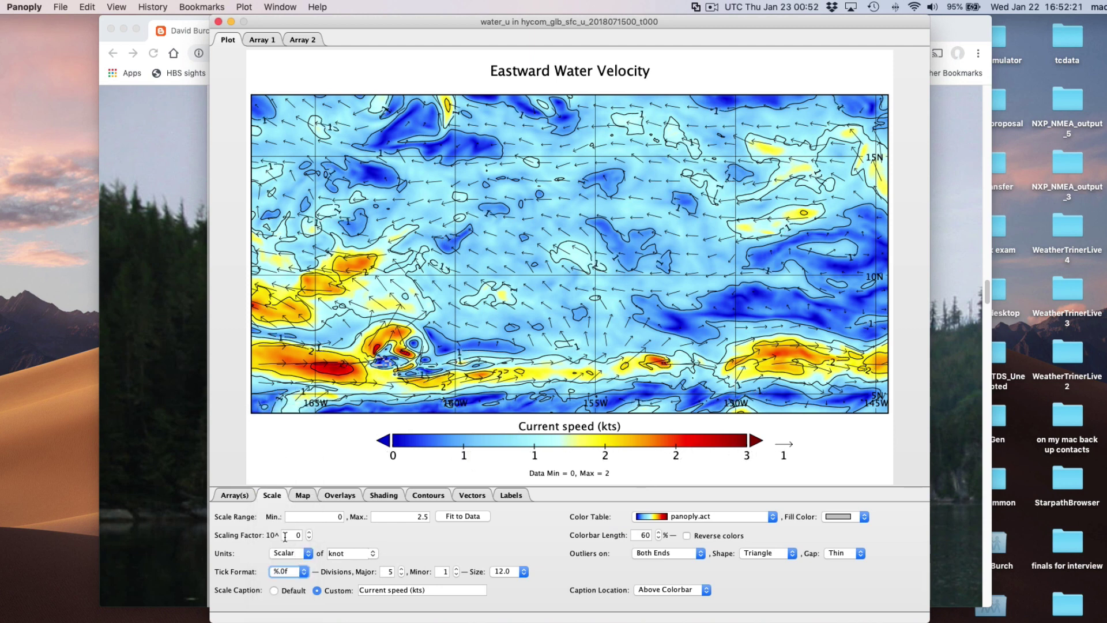
left_click(298, 572)
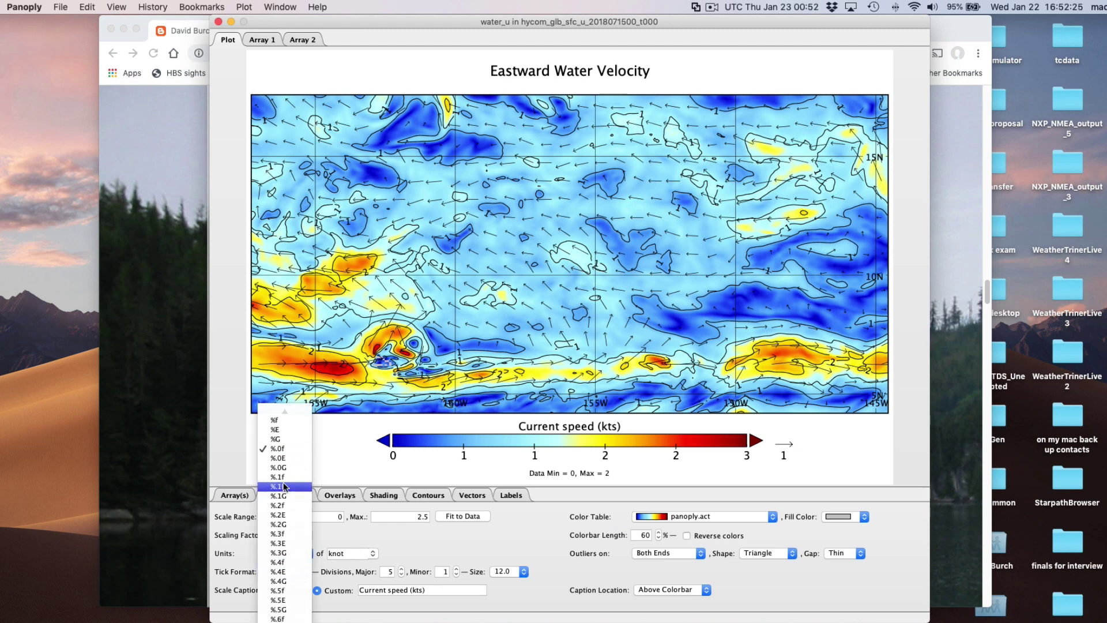
left_click(282, 506)
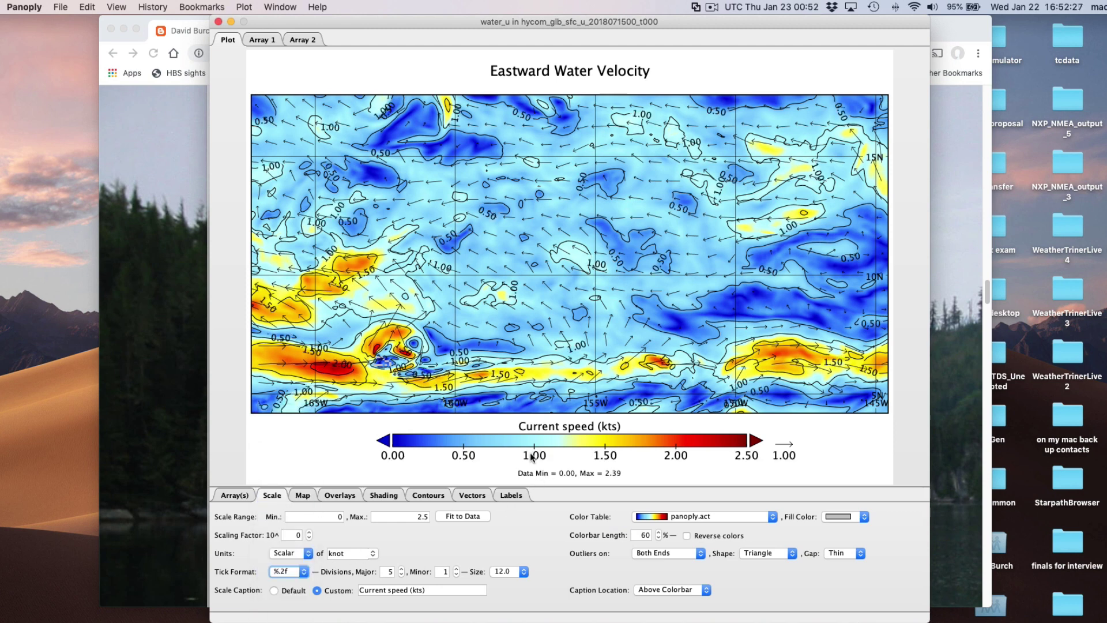
Step: Set the color scale's tick format back to %.1f
left_click(300, 572)
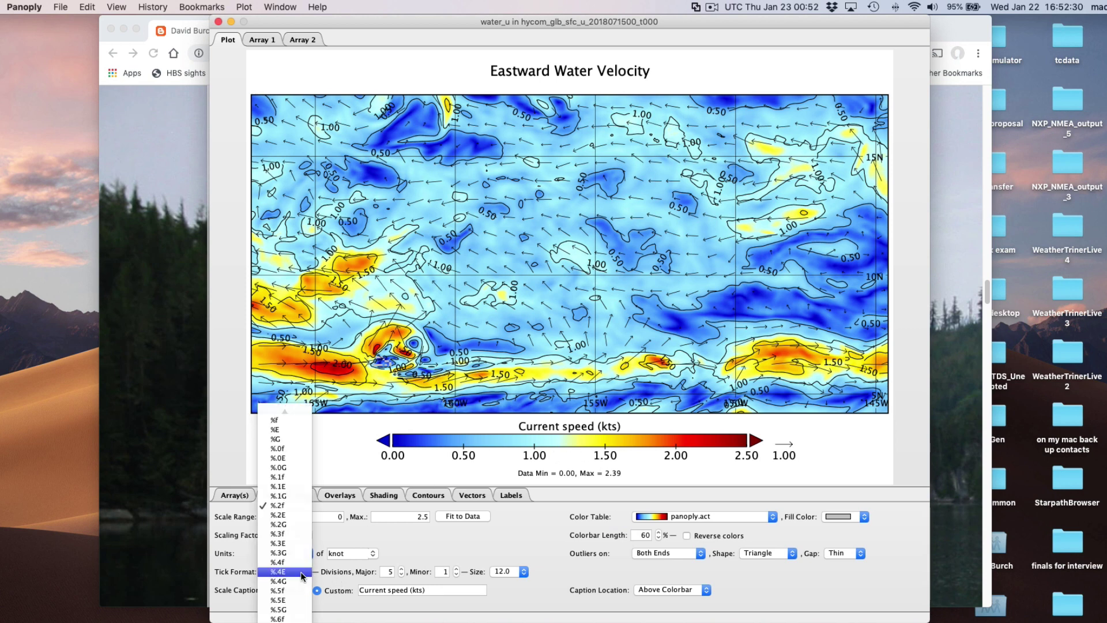
left_click(286, 477)
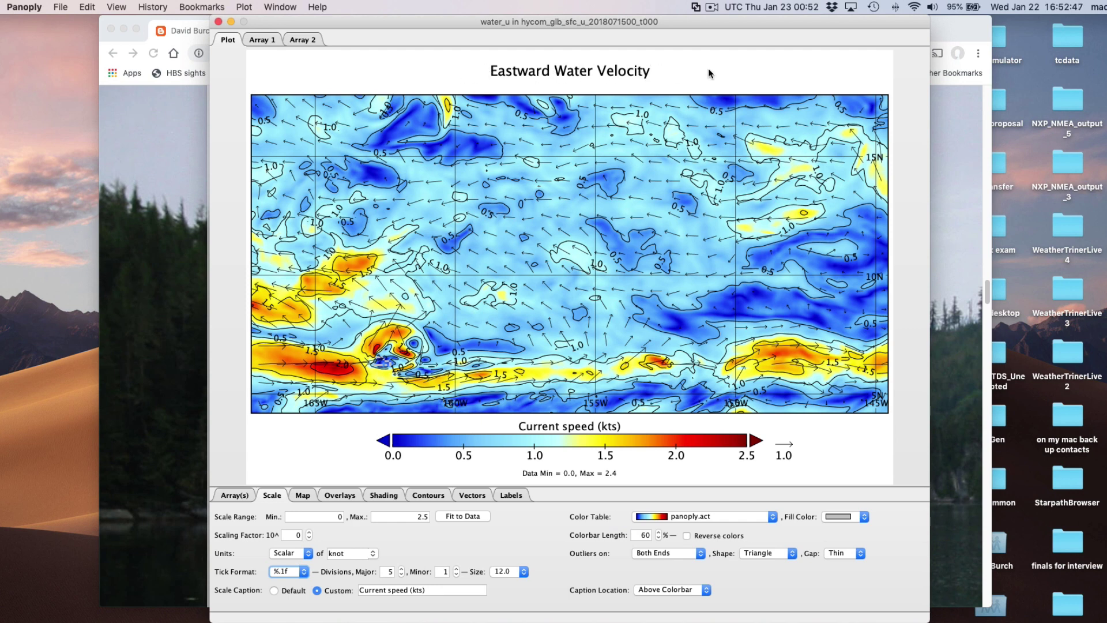
Step: Change the plot title to "HYCOM currents, 00z july 15, 2018"
left_click(515, 497)
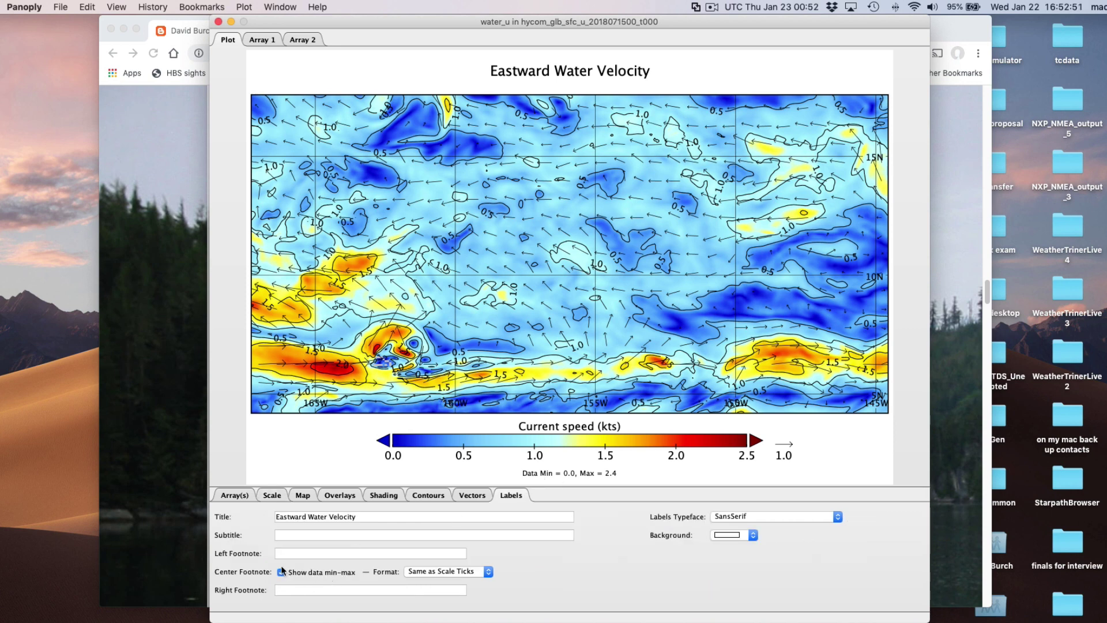
triple_click(269, 517)
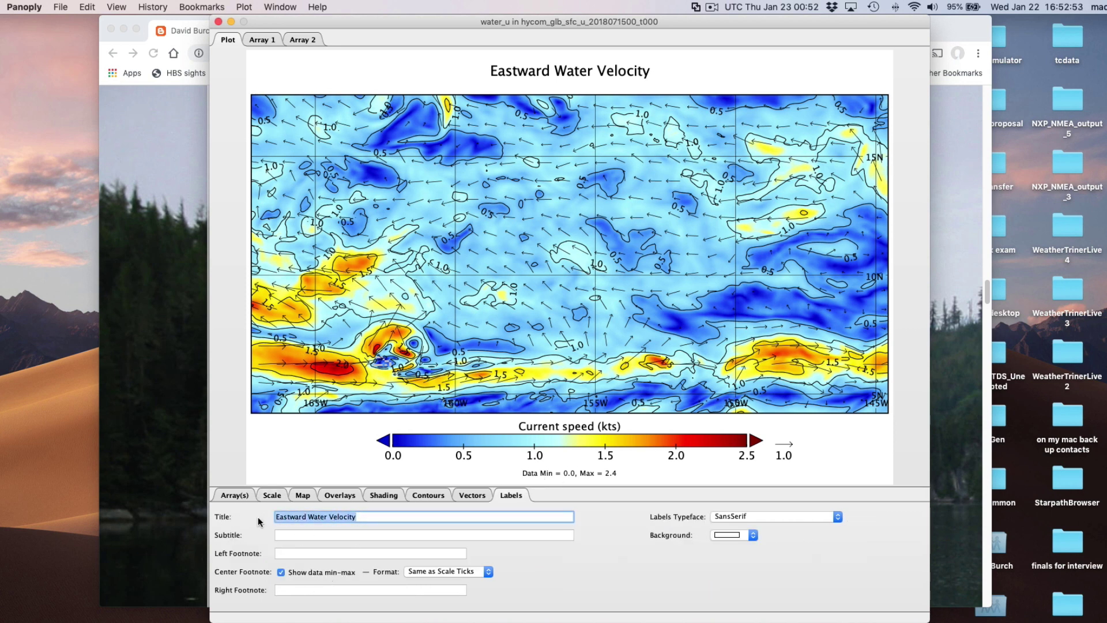
type("HYCOM ")
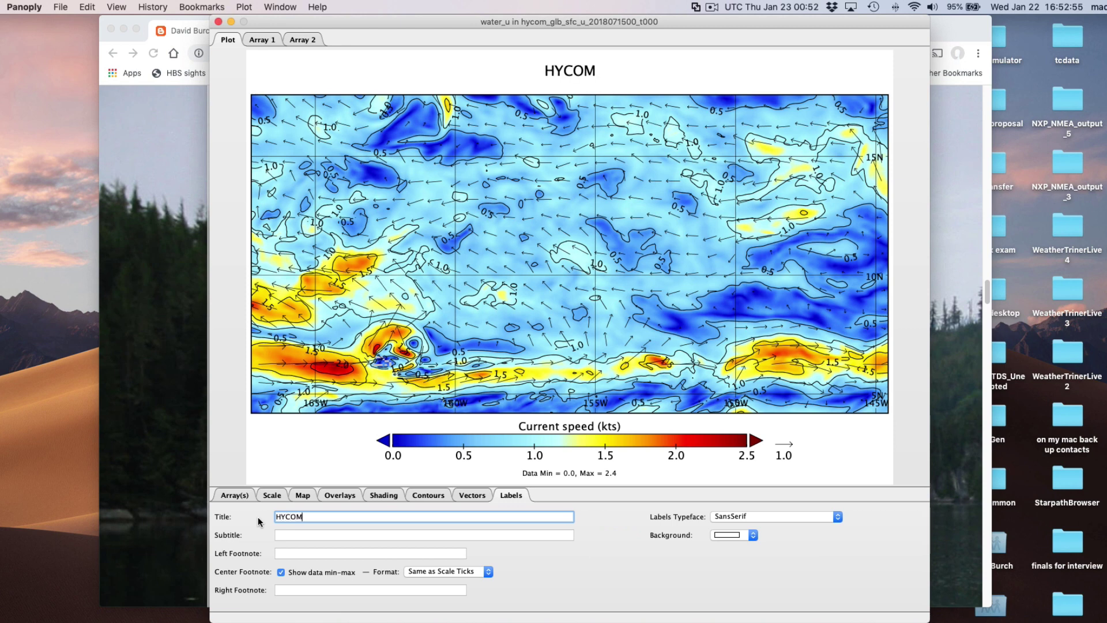
type("currentys")
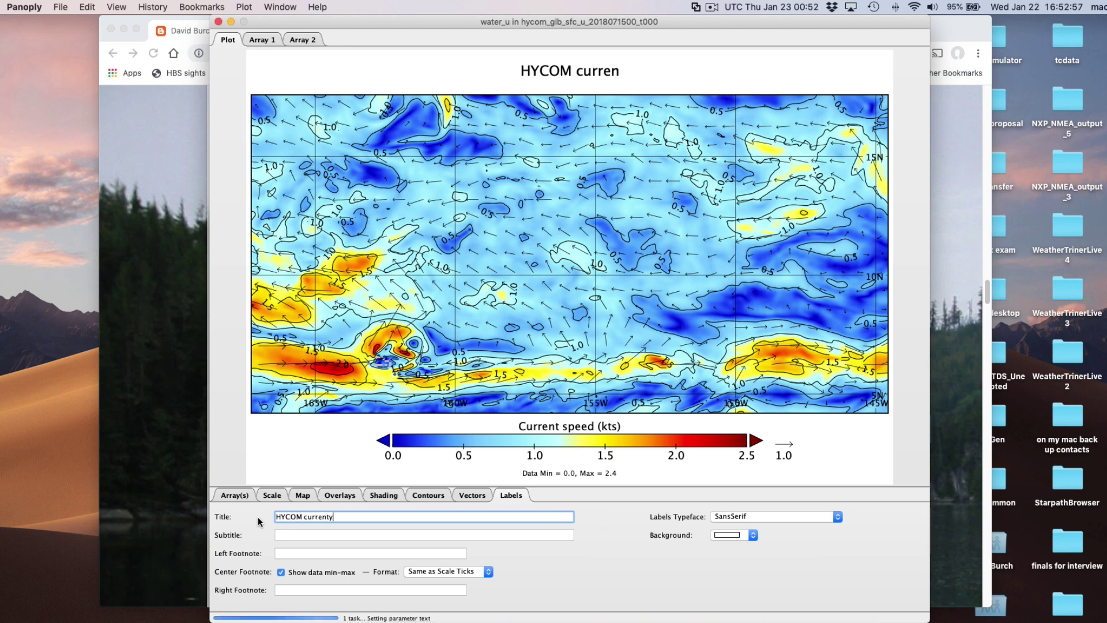
key("BackSpace")
key("BackSpace")
type("s")
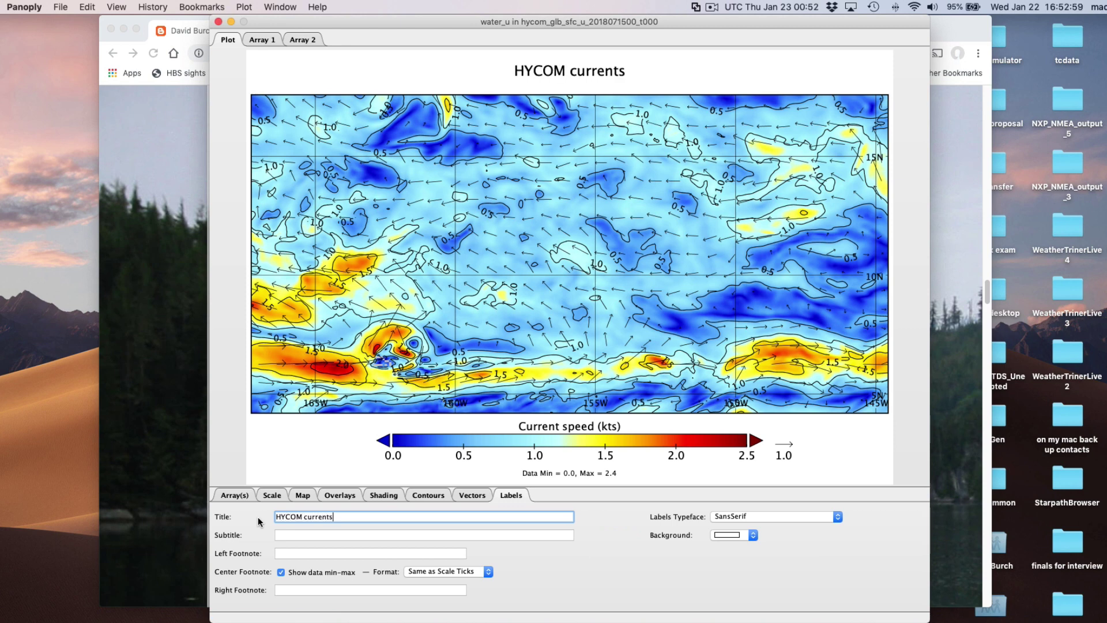
type(", 00")
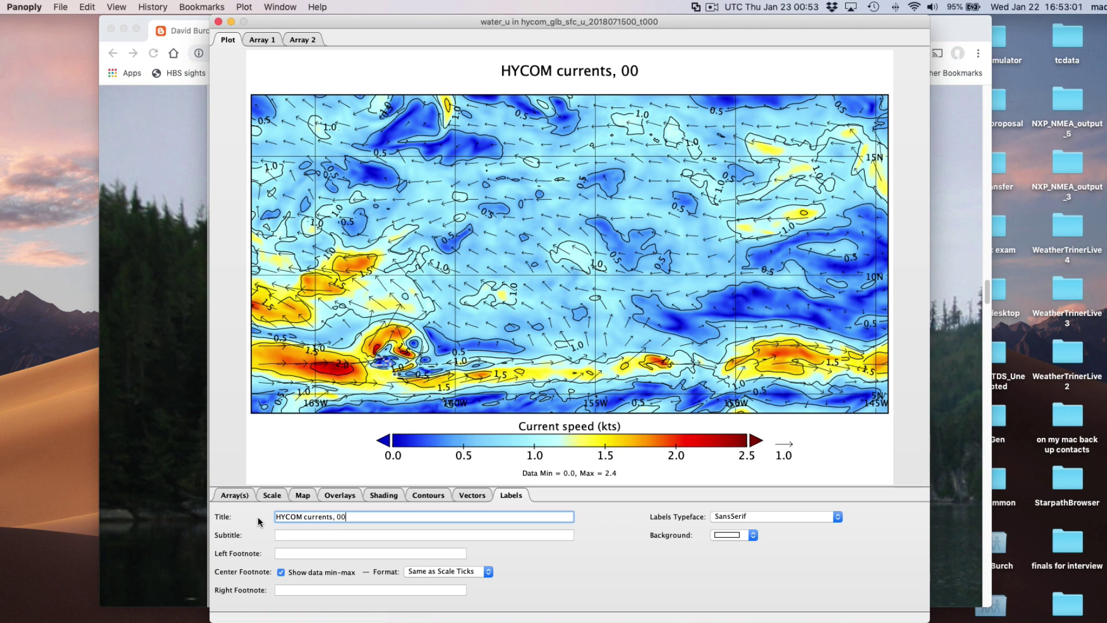
type("z july 1")
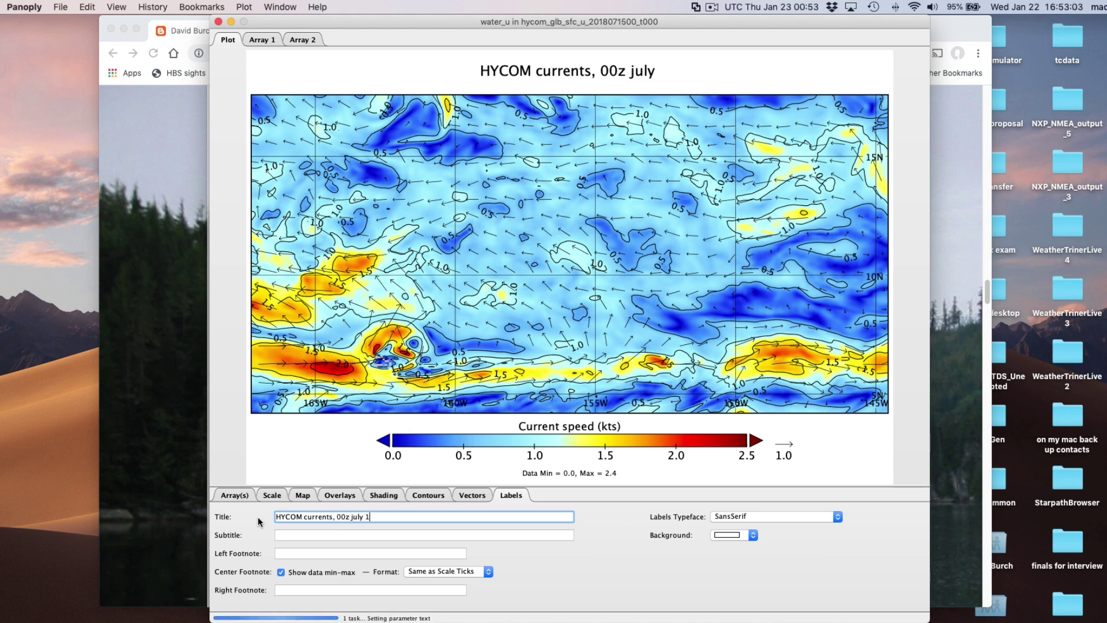
type("5, 2018")
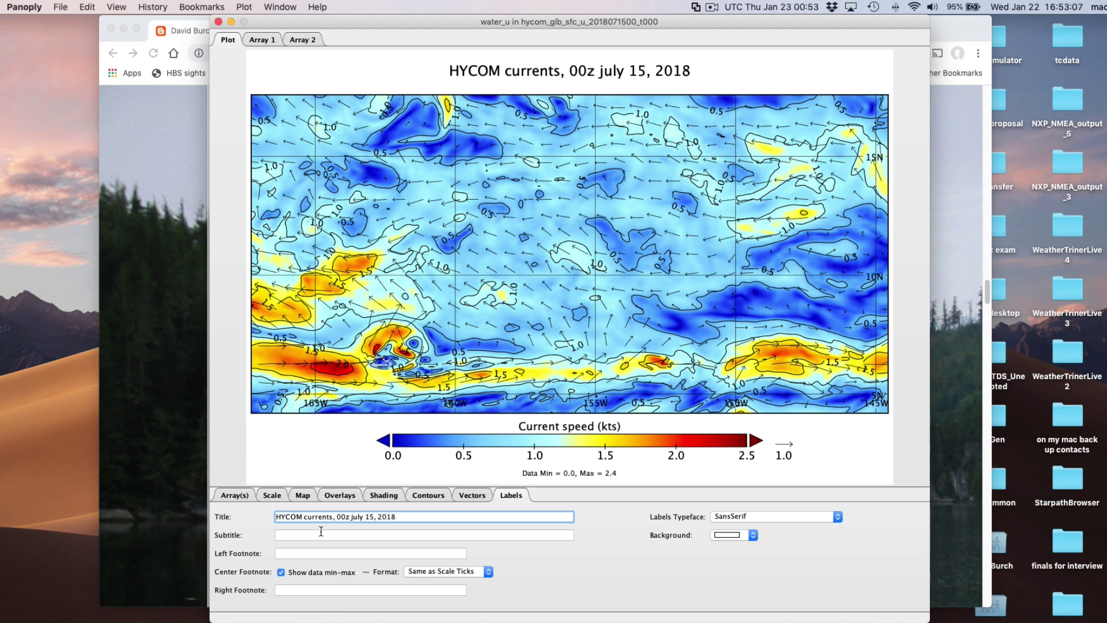
Step: Review the vector and map settings, read the blog post's notes on zooming, panning and reading data values, and return to the plot
left_click(465, 495)
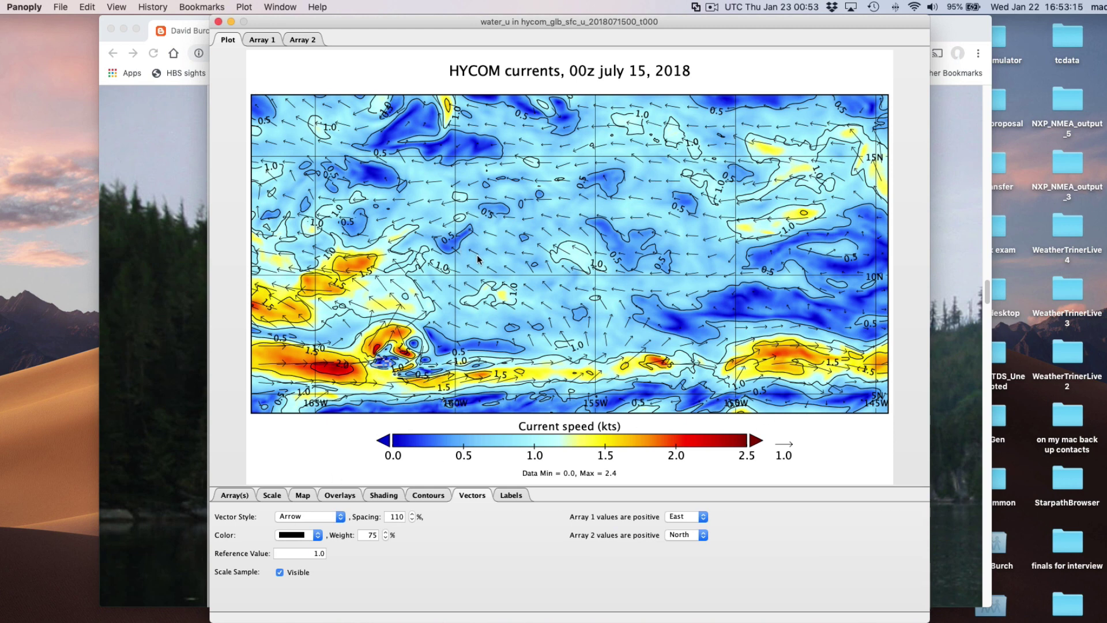
left_click(300, 495)
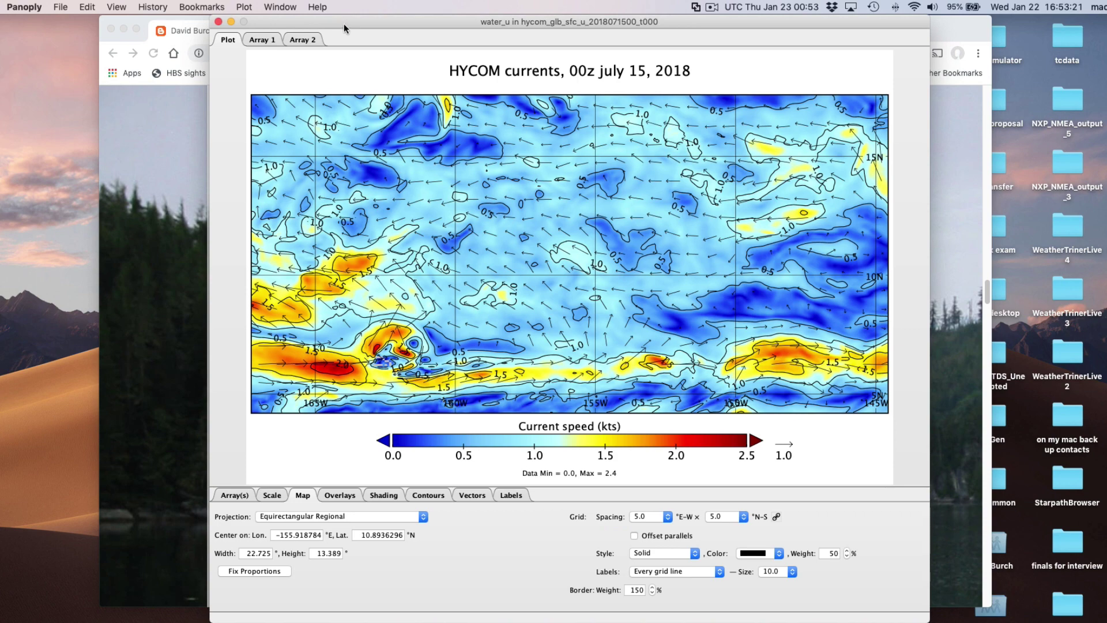
left_click_drag(344, 23, 825, 75)
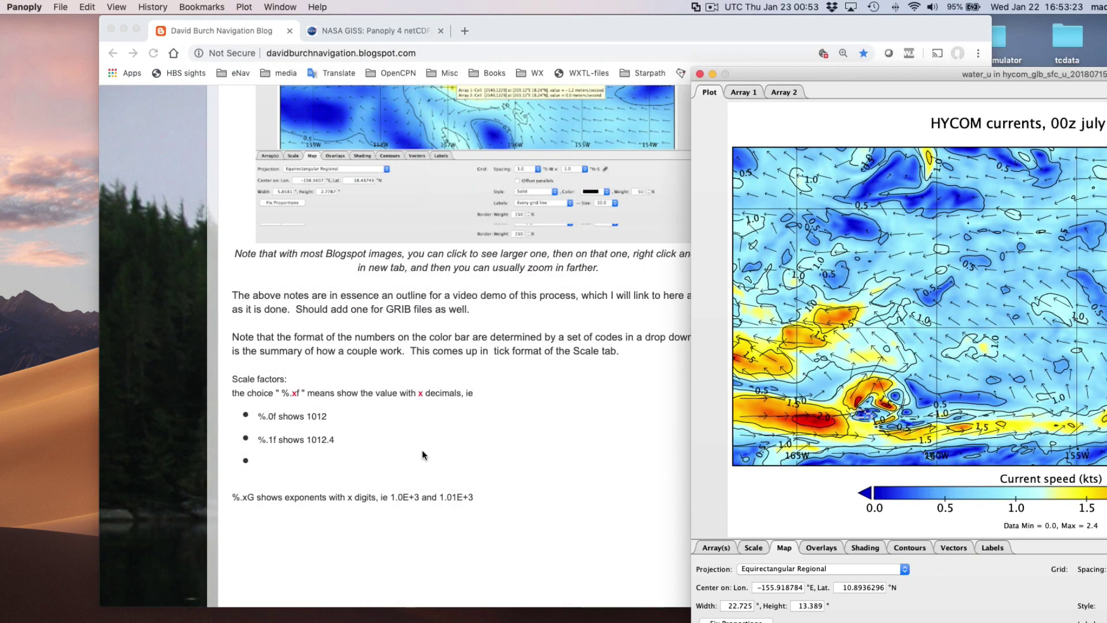
scroll(422, 450, "up", 5)
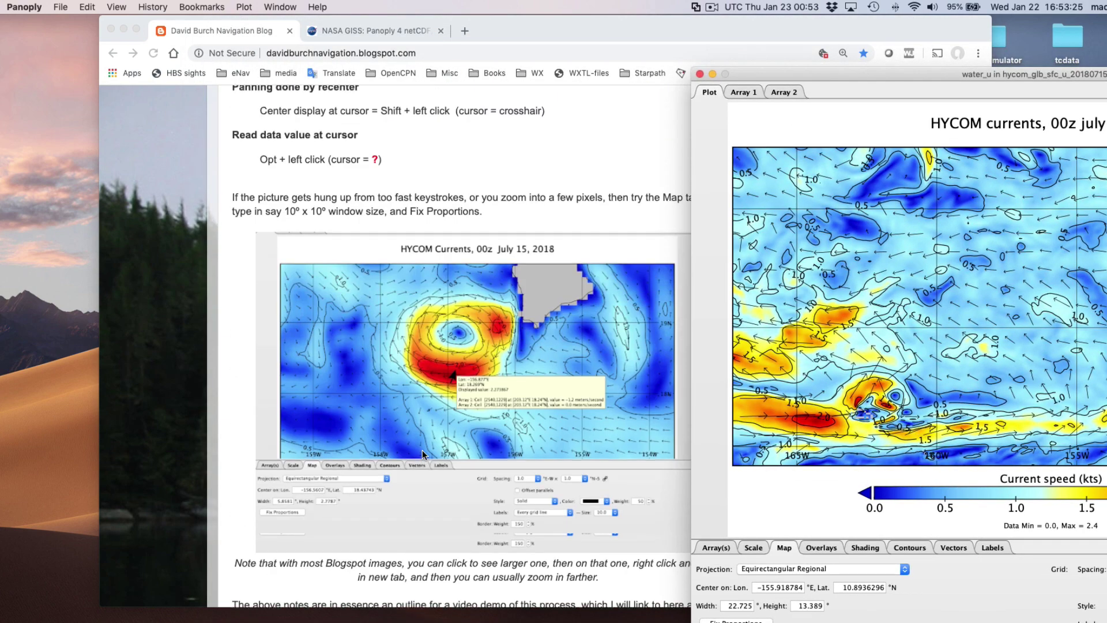
scroll(422, 450, "up", 4)
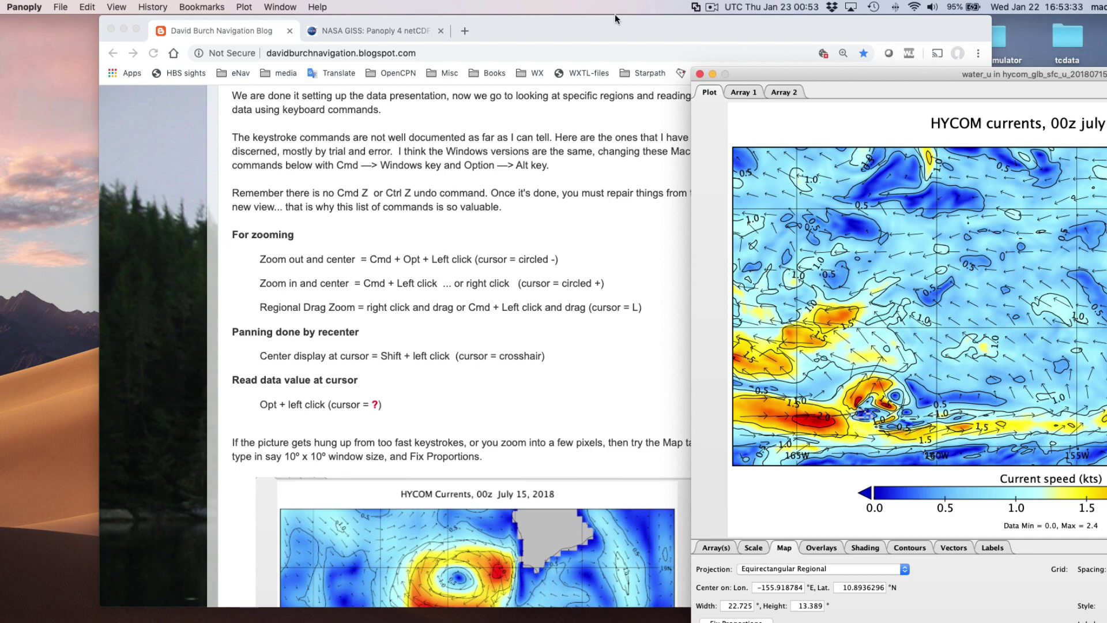
left_click_drag(904, 84, 356, 63)
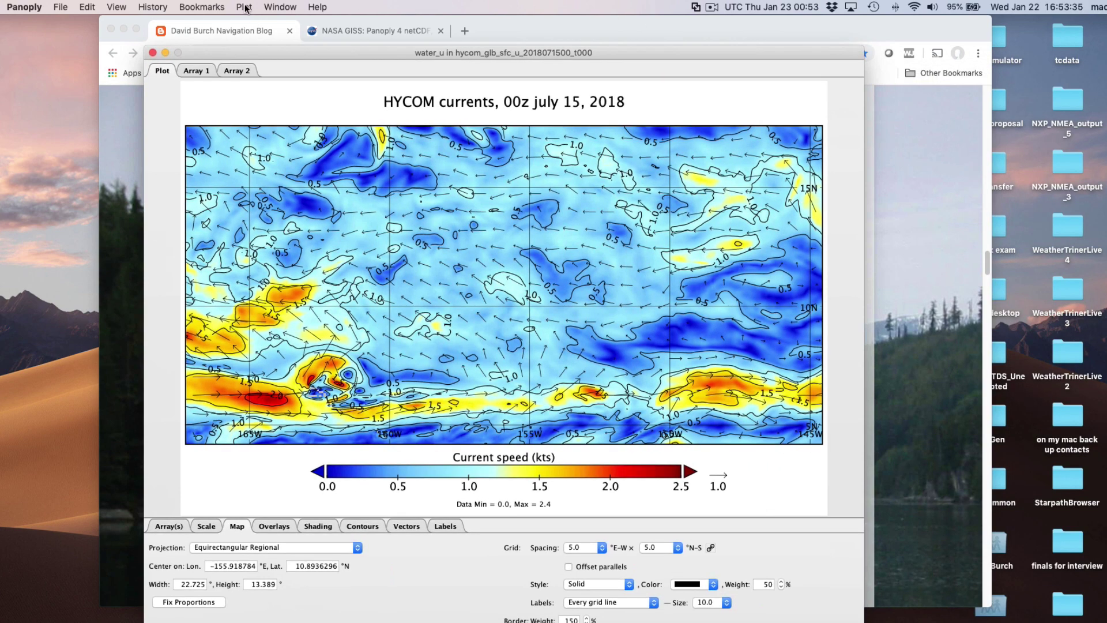
Step: Zoom the plot in one level and reposition the plot window so all its settings are in view
left_click(245, 7)
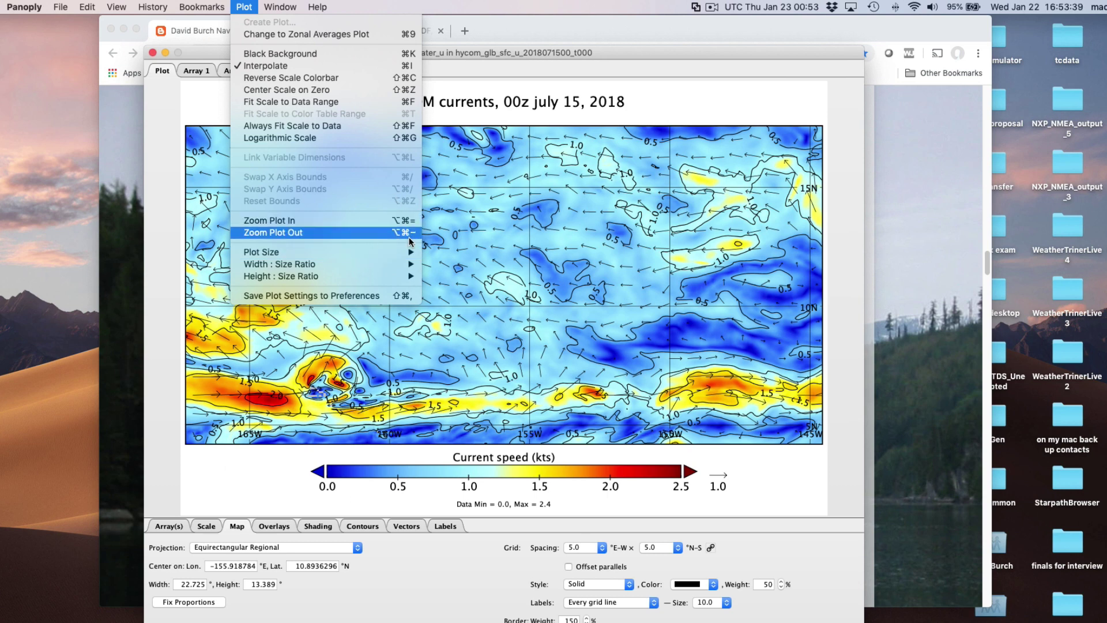
left_click(369, 220)
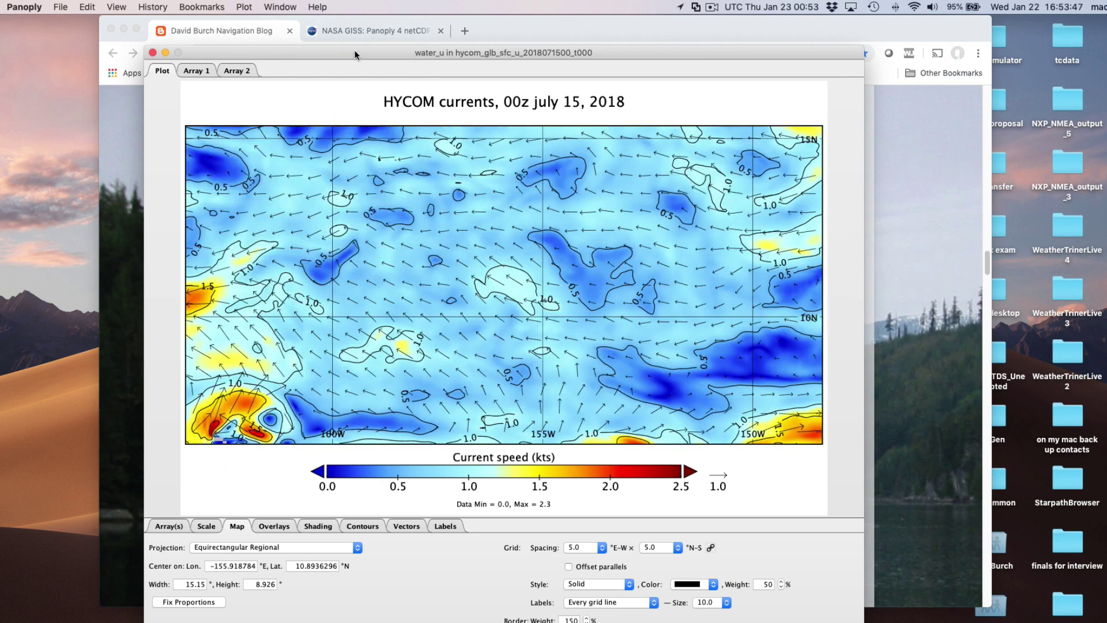
left_click_drag(354, 49, 437, 30)
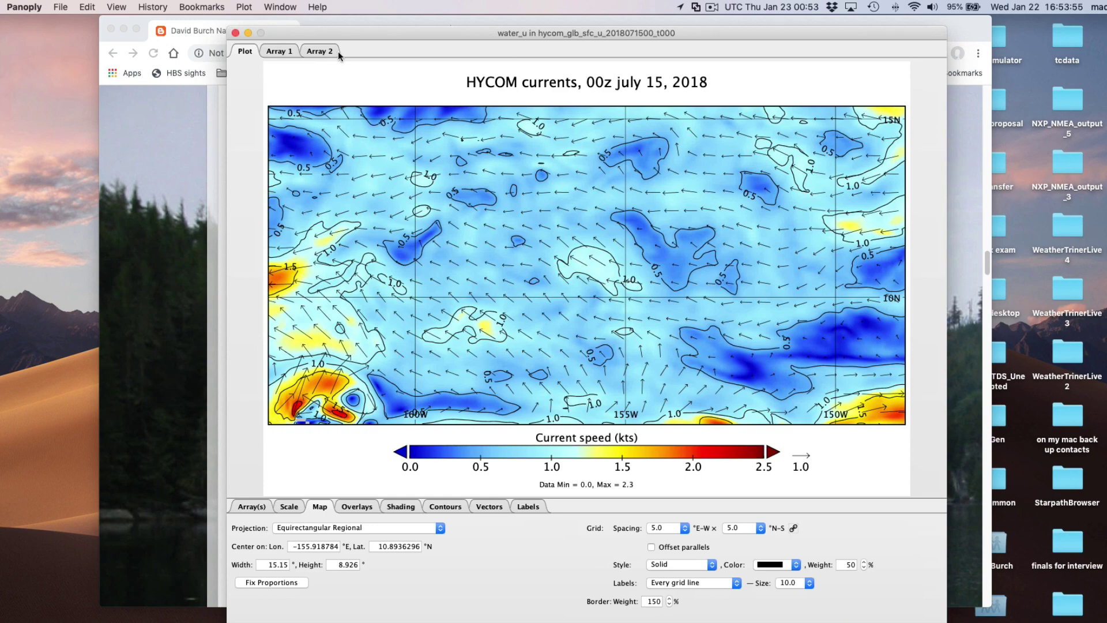
mouse_move(349, 33)
left_mouse_down()
mouse_move(771, 37)
mouse_move(216, 19)
mouse_move(334, 22)
left_mouse_up()
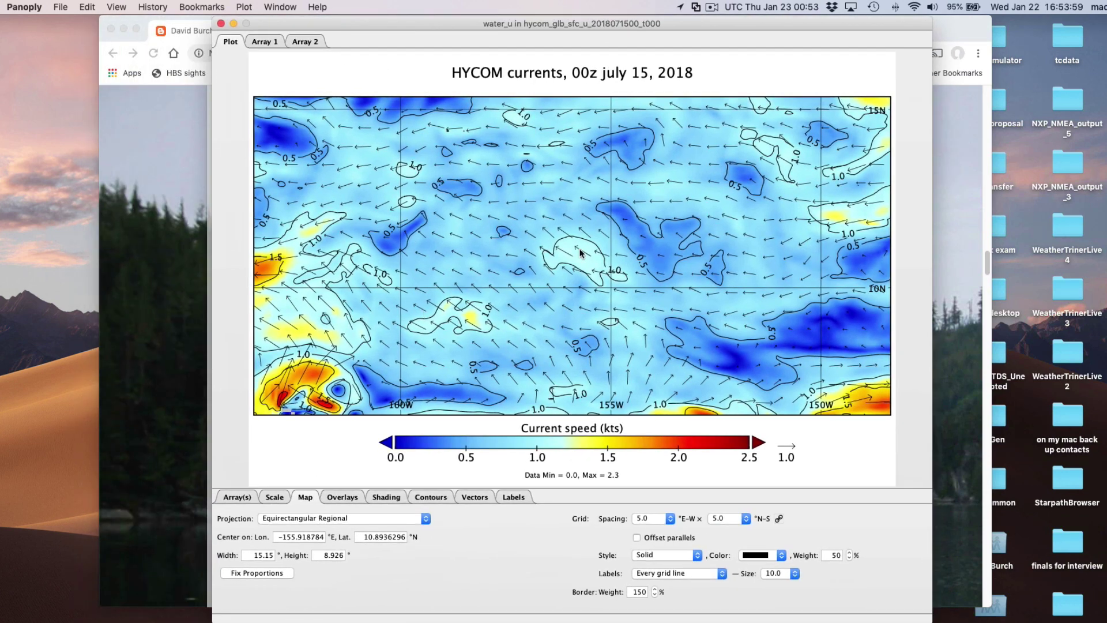
Step: Zoom the plot out three times around a spot just west of the map's center
triple_click(293, 541)
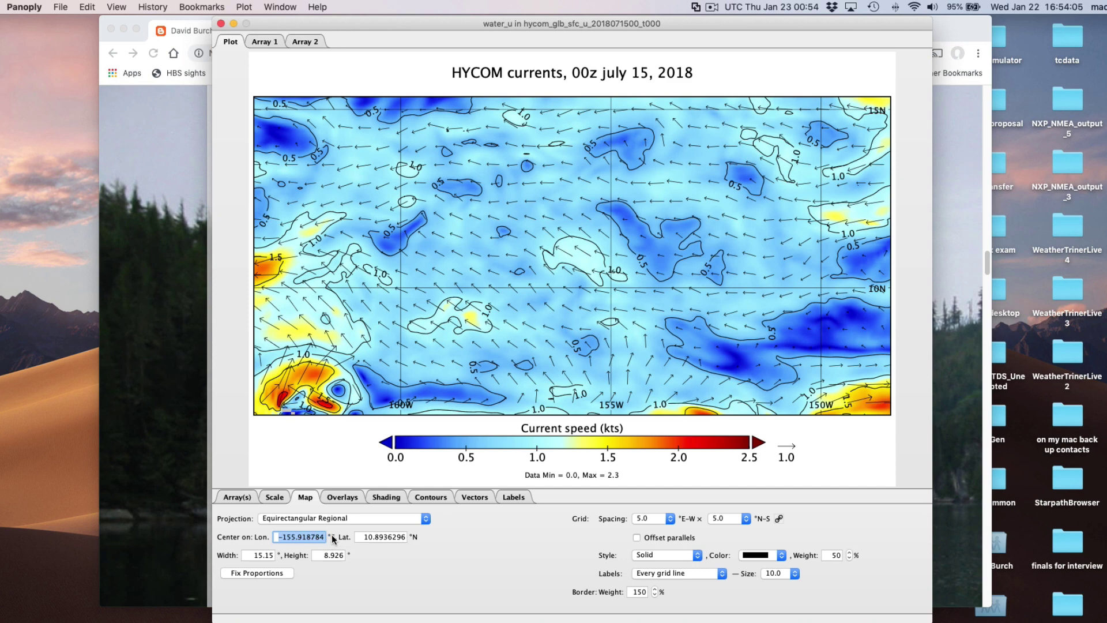
left_click(490, 229)
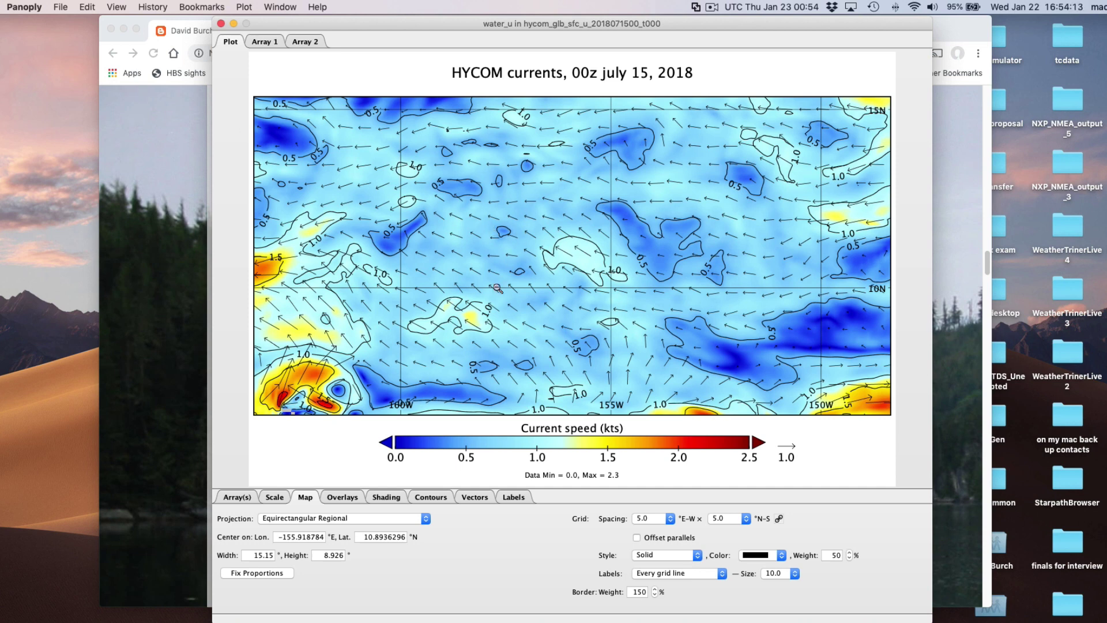
left_click(544, 267, "alt")
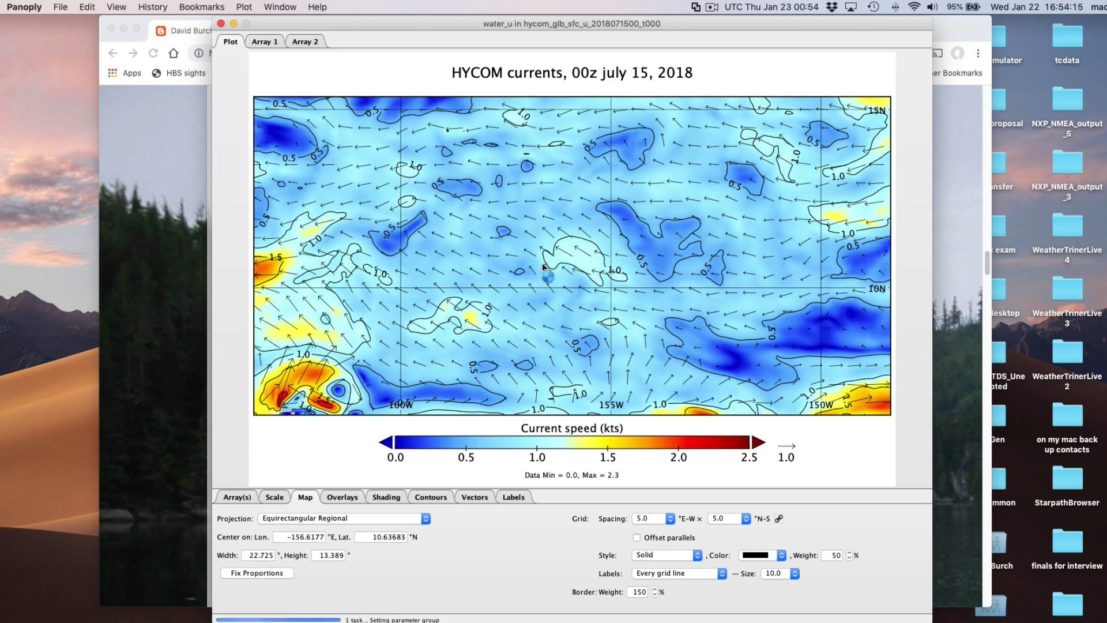
left_click(543, 267, "alt")
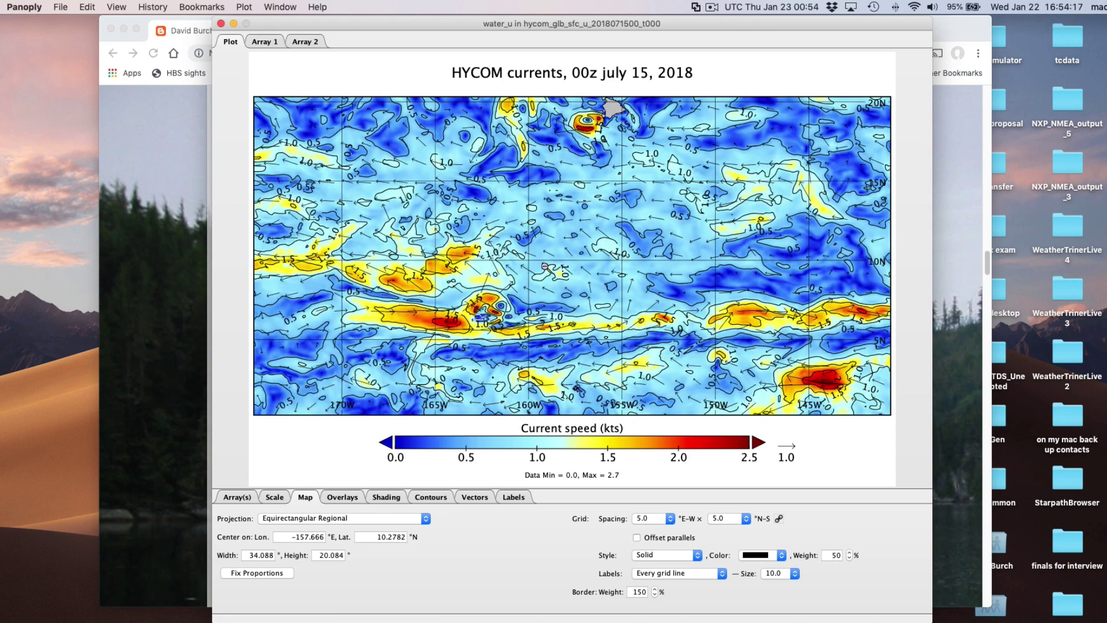
left_click(543, 267, "alt")
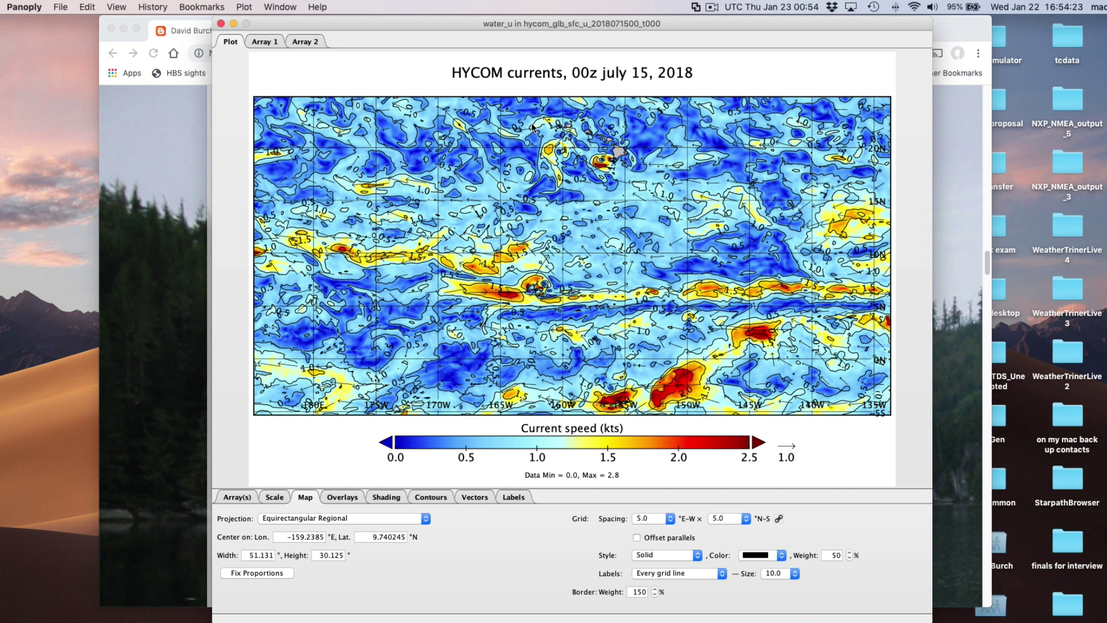
Step: Zoom into a region about 13° wide and 19° high extending south from Hawaii, and fix its proportions, keeping the Equirectangular Regional projection
left_click_drag(531, 124, 699, 328)
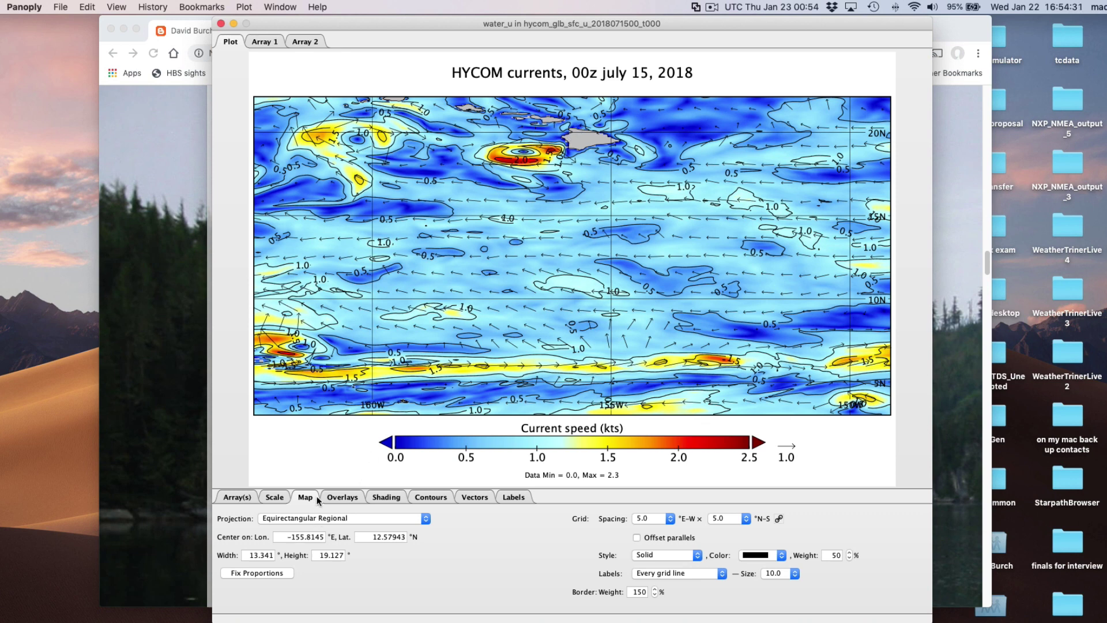
left_click(259, 573)
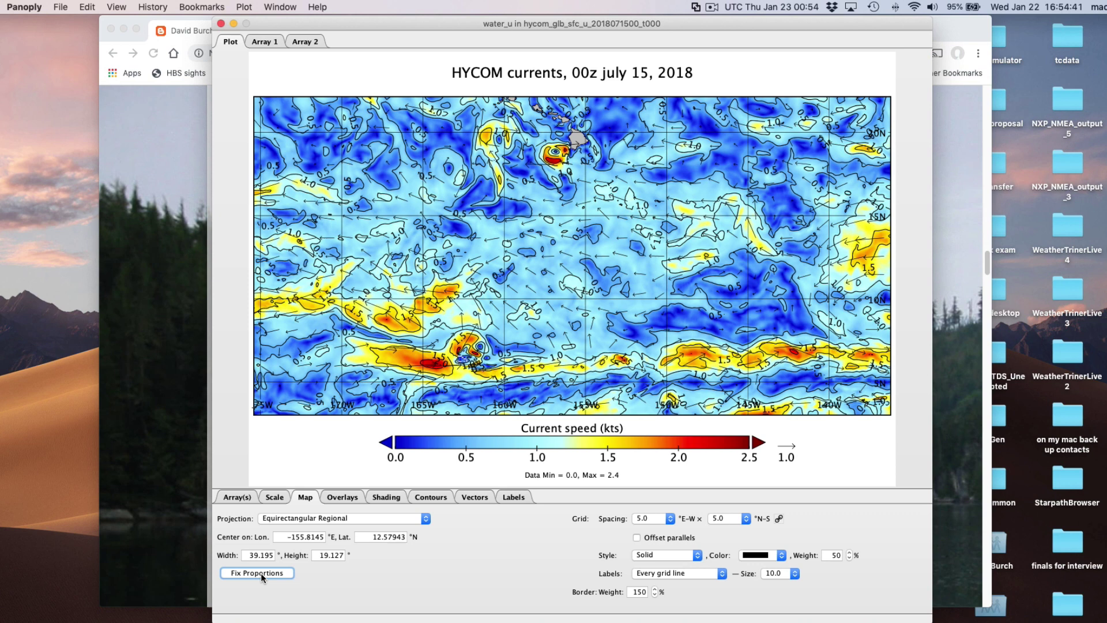
left_click(405, 518)
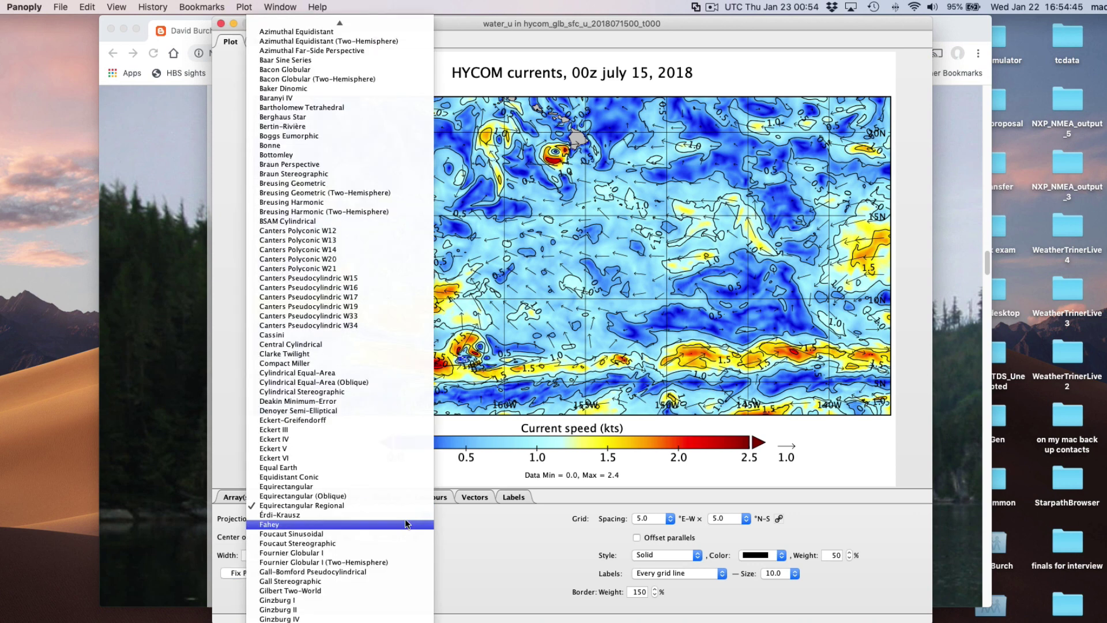
left_click(290, 506)
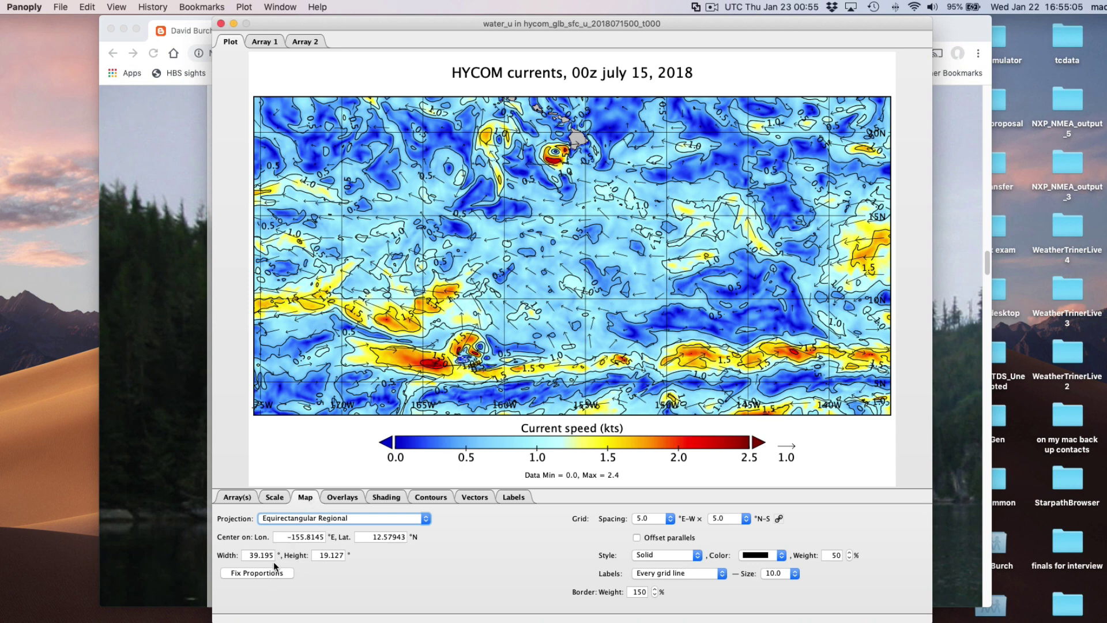
Step: Center the map on longitude -156°E and latitude 20°N
left_click_drag(277, 537, 330, 540)
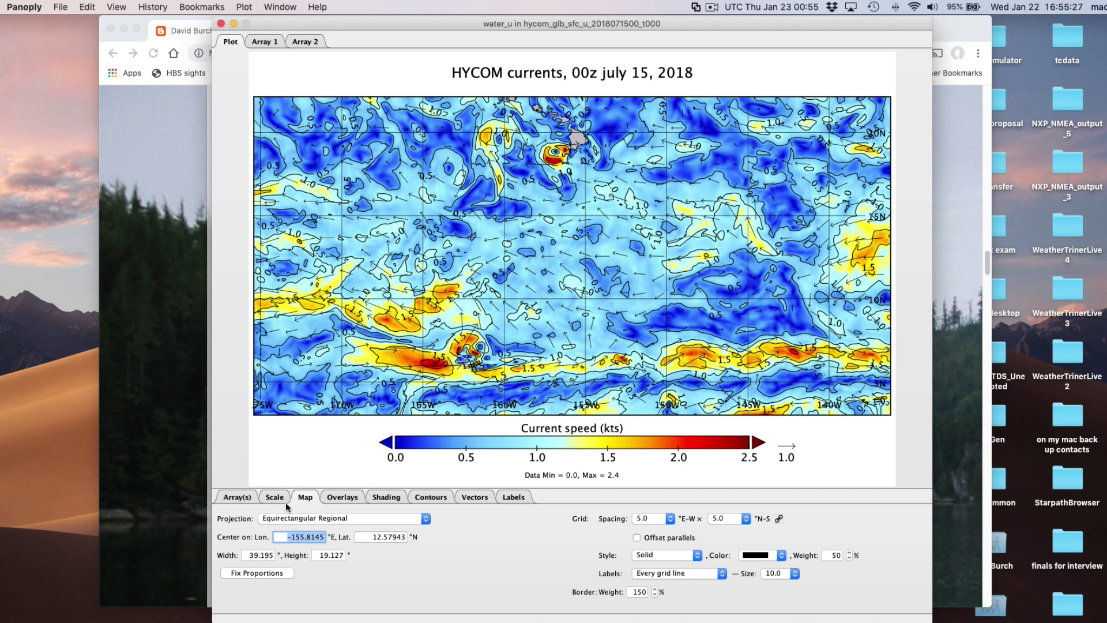
left_click_drag(277, 534, 332, 542)
type("-156")
double_click(374, 537)
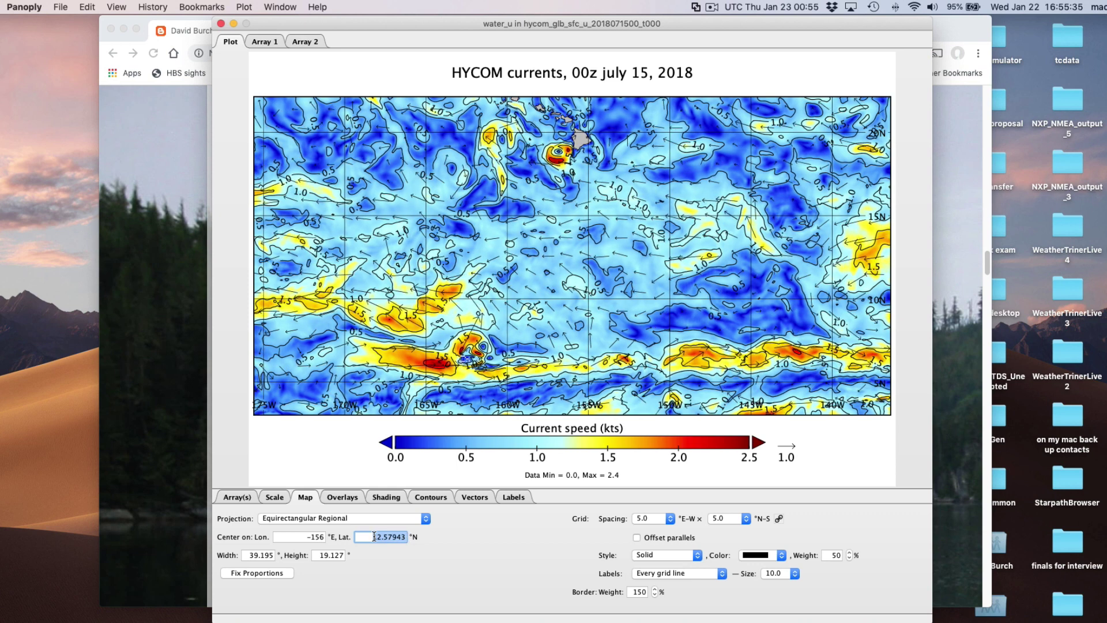
left_click_drag(369, 537, 408, 537)
type("20")
Step: Set the map's width to 10.0° and height to 10°, and fix the proportions
left_click(250, 554)
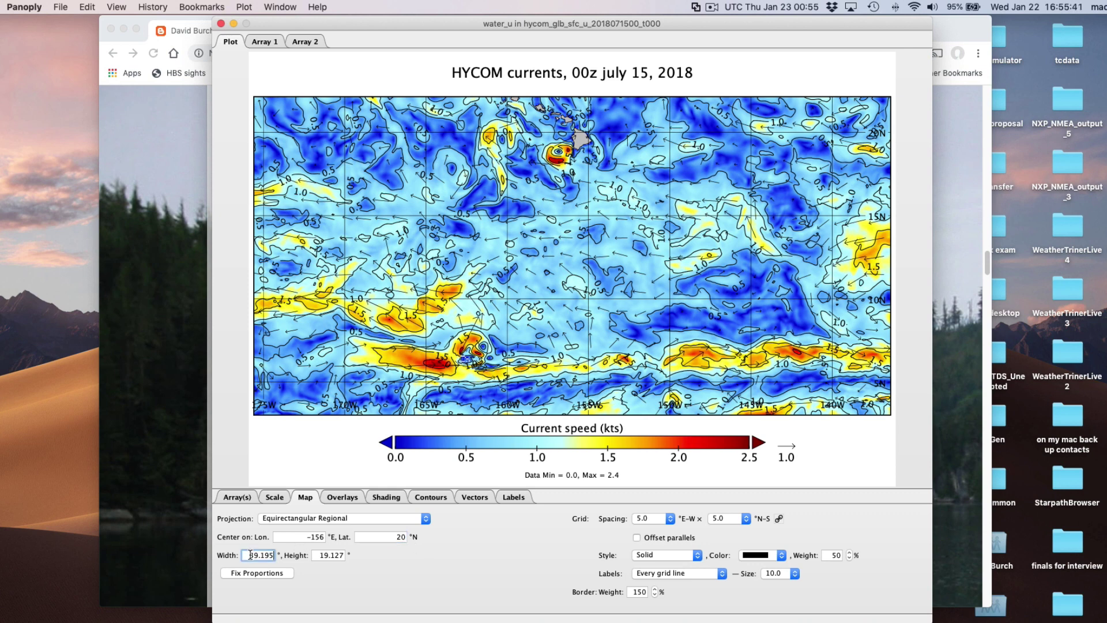
left_click_drag(248, 555, 273, 553)
type("10.0")
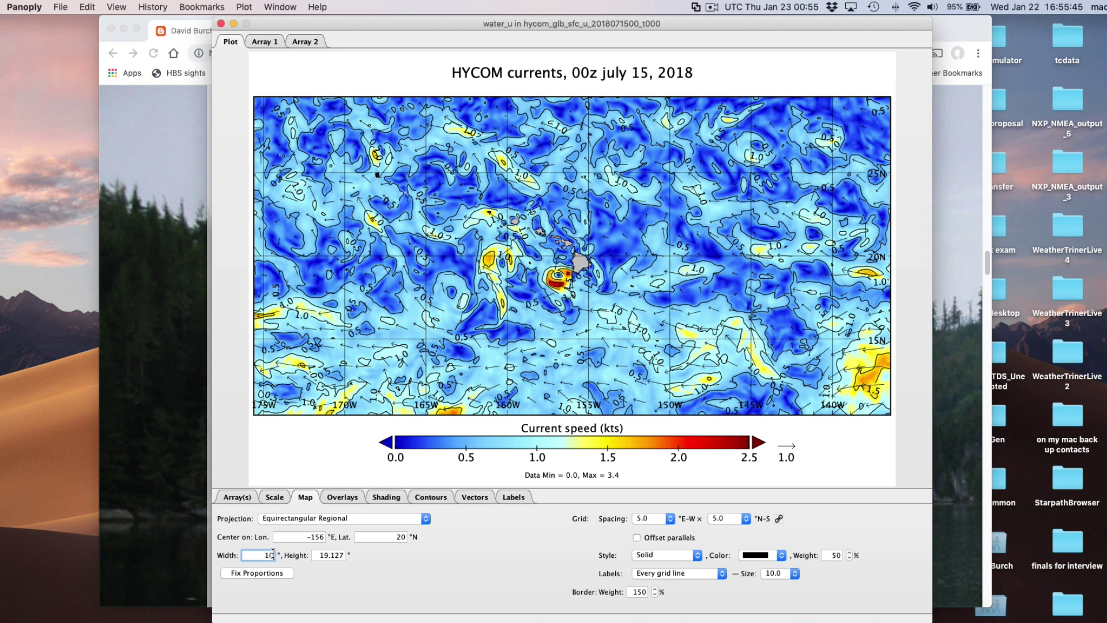
key("Tab")
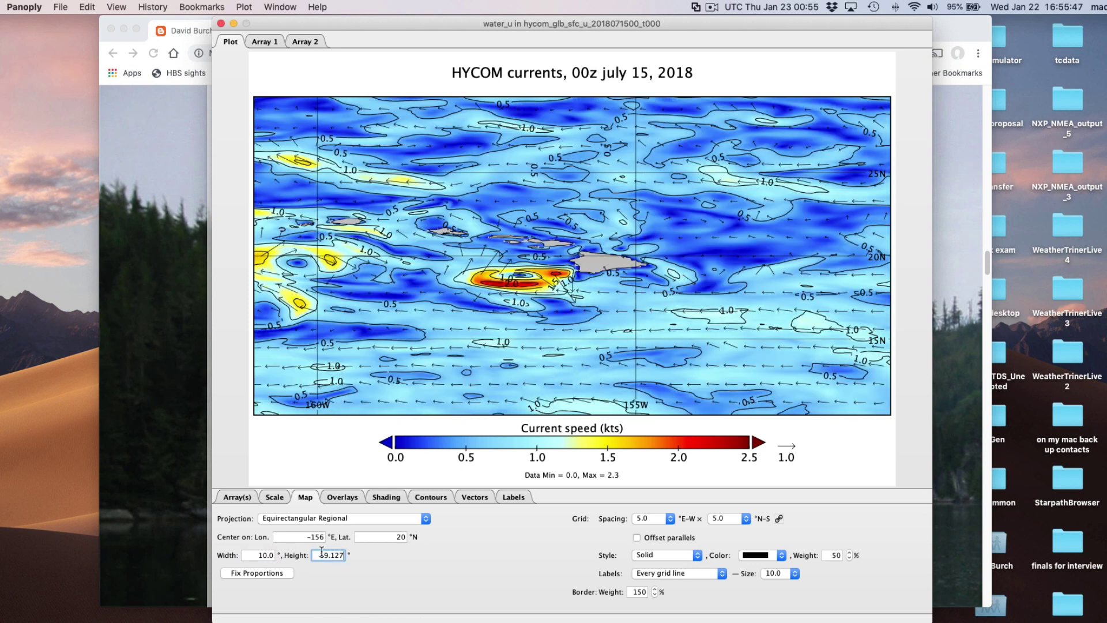
left_click_drag(317, 555, 348, 555)
type("10")
left_click(270, 573)
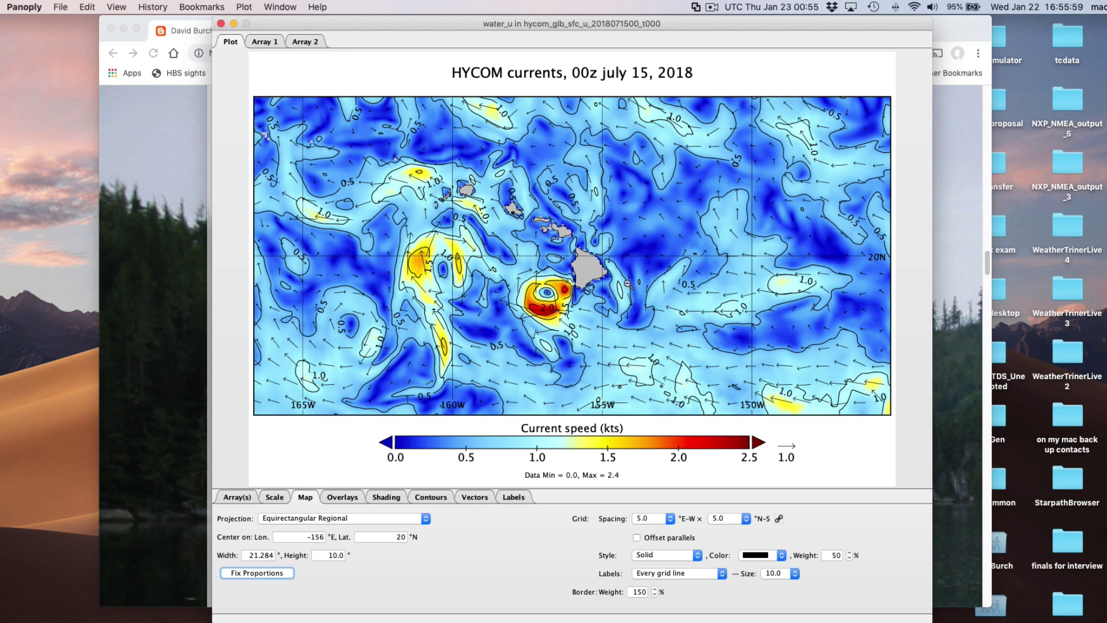
Step: Zoom the plot out five times around spots southeast of Hawaii until the map spans the Pacific and the U.S. East Coast
left_click(625, 284, "alt")
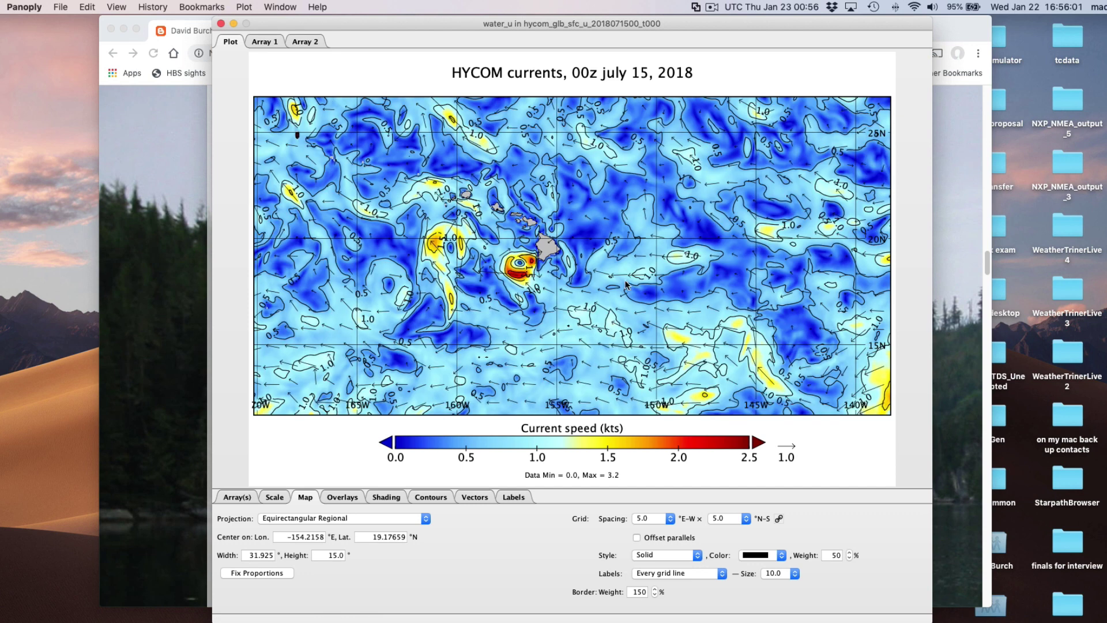
left_click(627, 284, "alt")
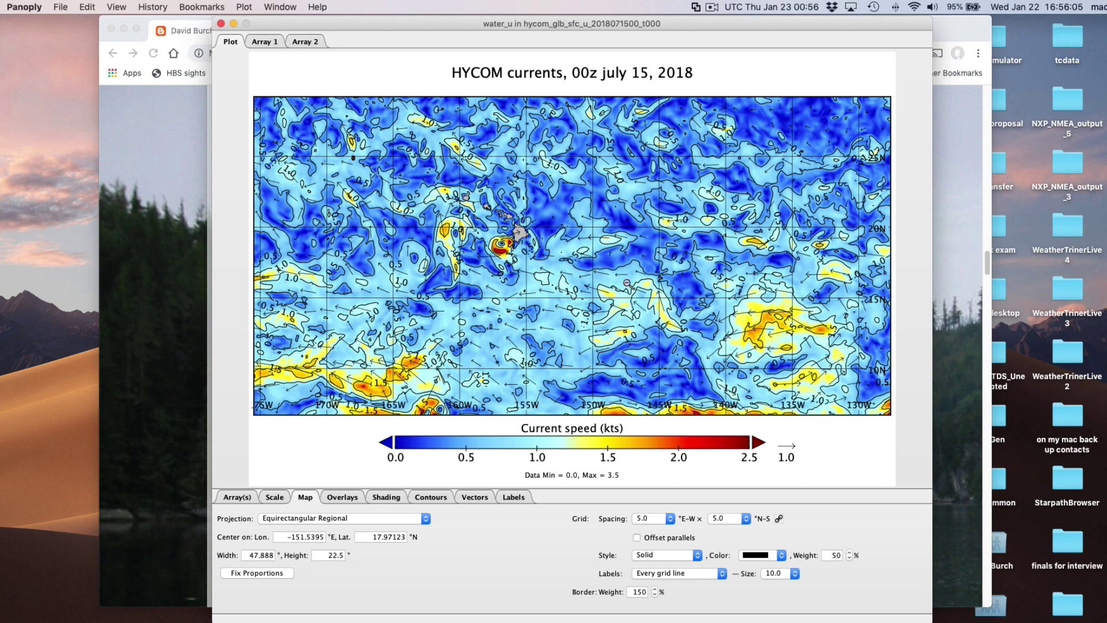
left_click(626, 284, "alt")
left_click(588, 275, "alt")
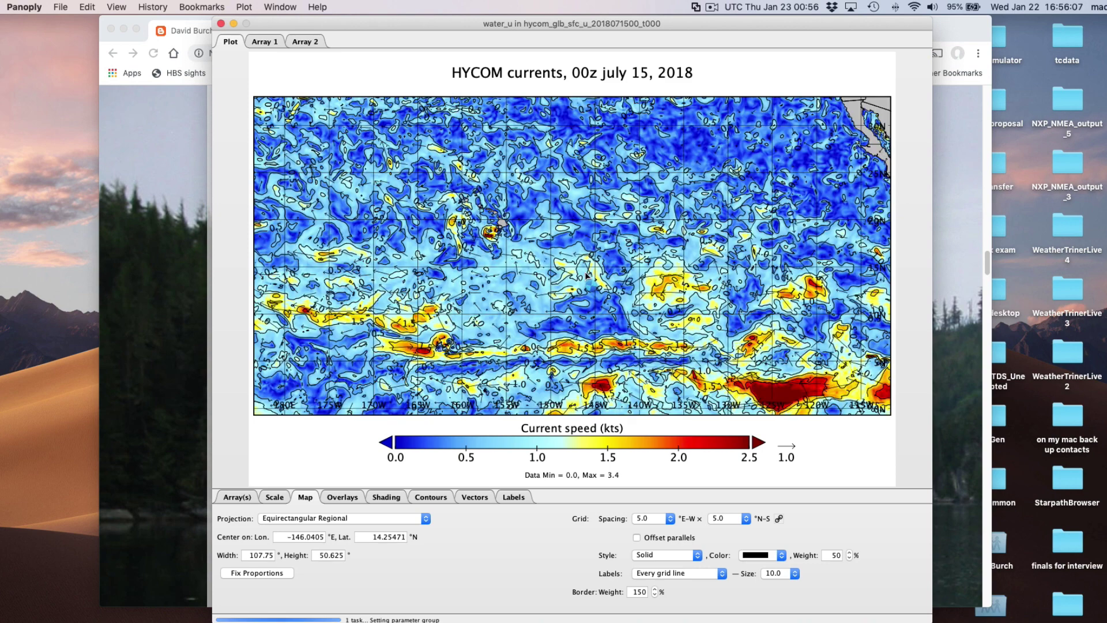
left_click(588, 274, "alt")
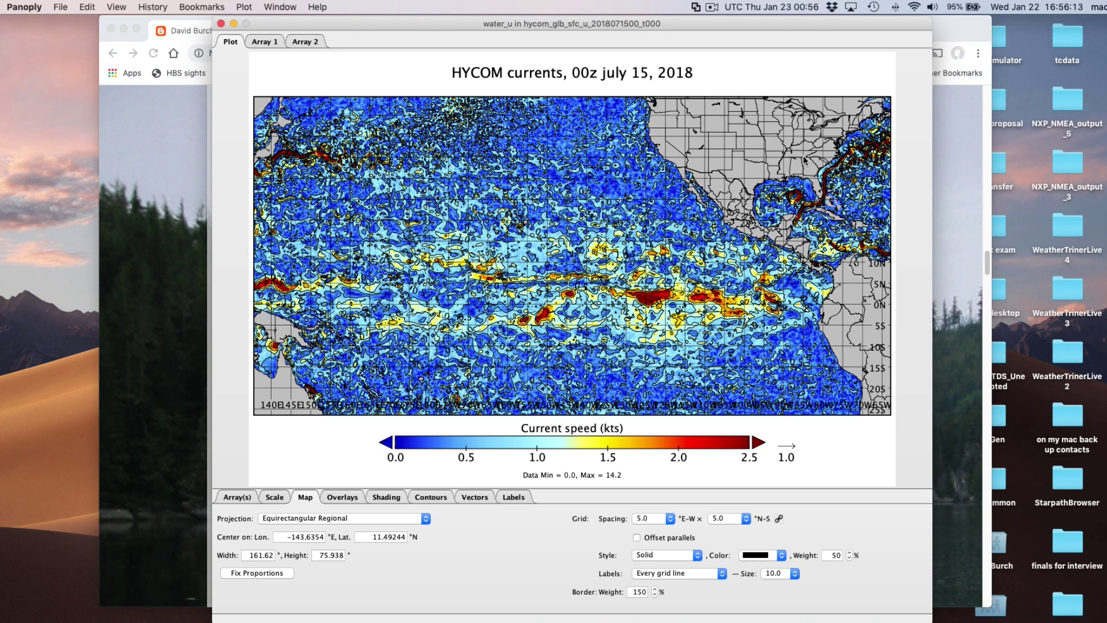
Step: Zoom into the Gulf Stream region off Florida, about 13° wide and 14° high, and fix the map's proportions
left_click_drag(804, 157, 855, 221)
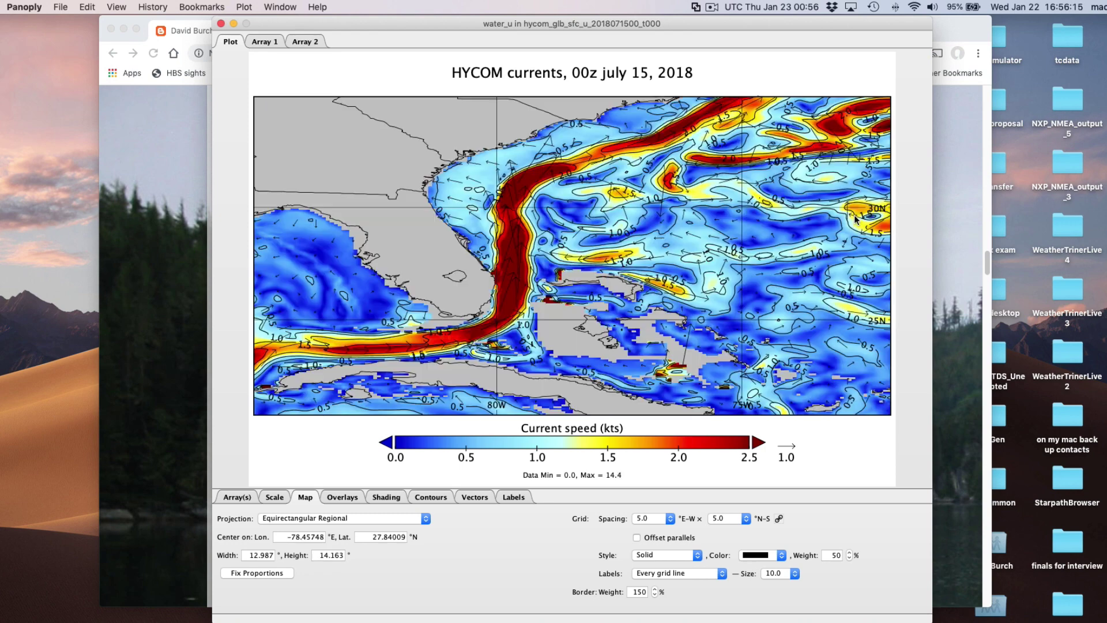
left_click(264, 575)
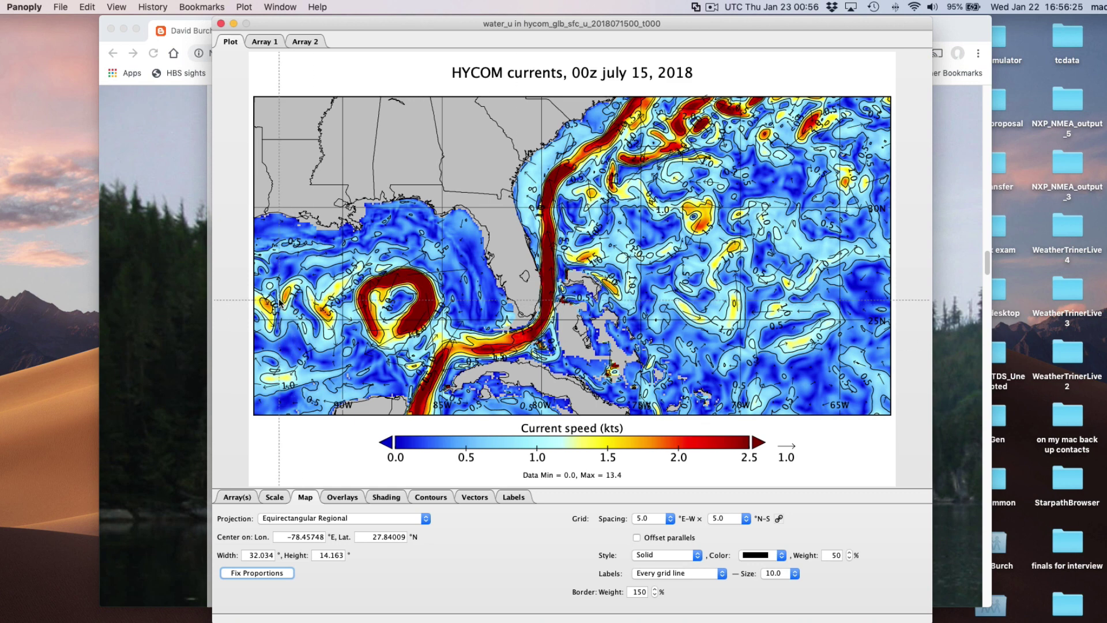
Step: Recenter the map on the Gulf of Mexico, at about longitude -87.75°E and latitude 25.83°N
left_click(279, 300)
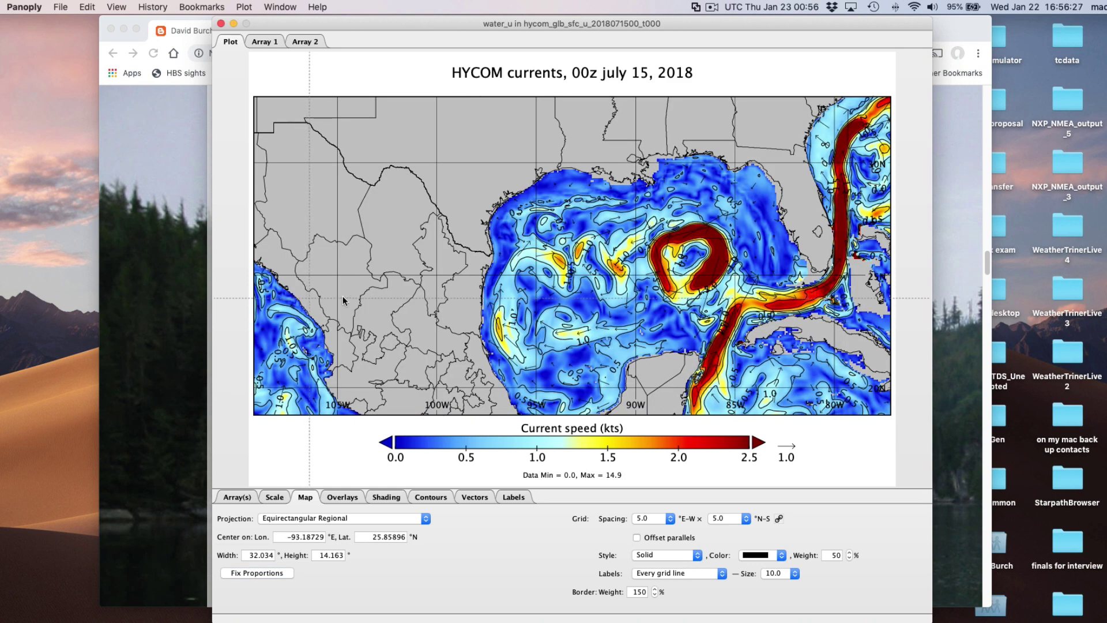
left_click(694, 259)
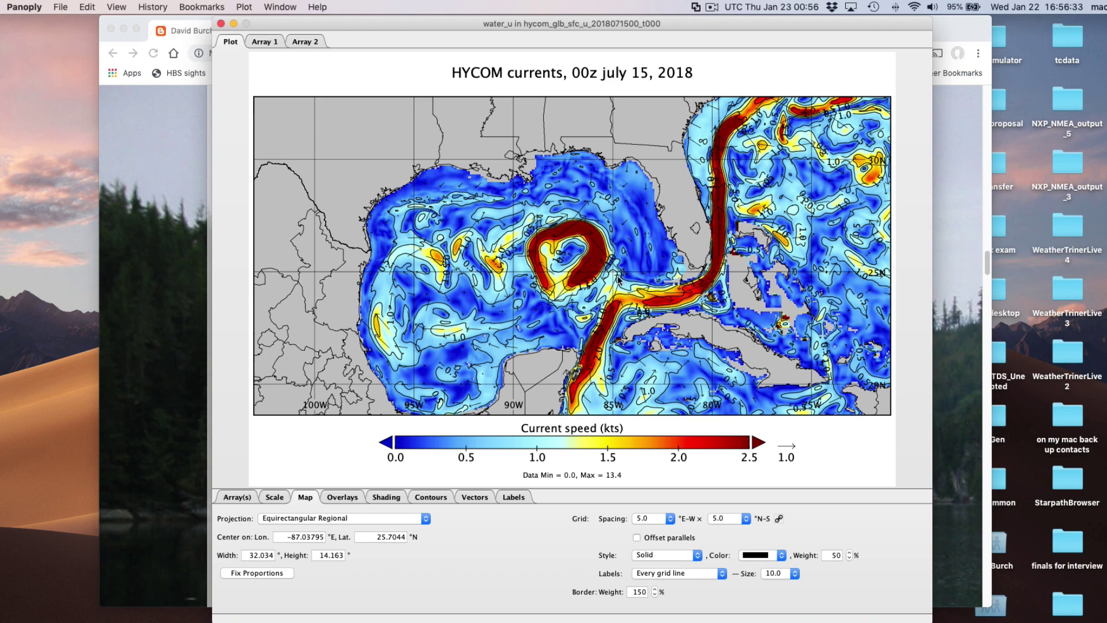
left_click(559, 254)
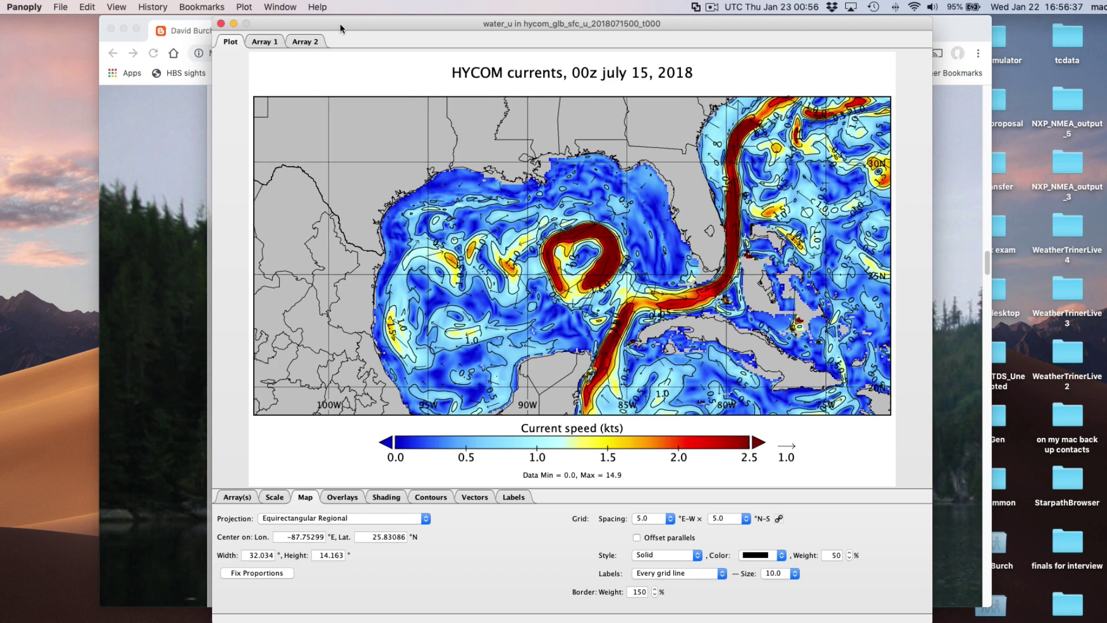
left_click_drag(340, 23, 395, 19)
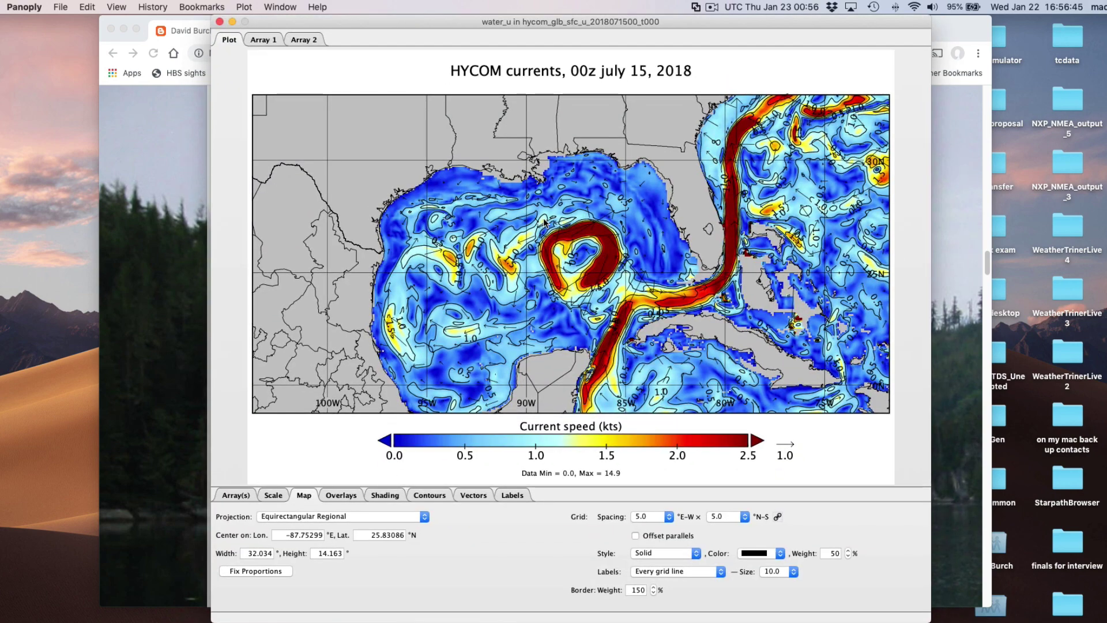
Step: Zoom into the ring-shaped current in the Gulf of Mexico, about 7.5° wide and 6° high, and fix the map's proportions
left_click(617, 258, "alt")
left_click(613, 255, "alt")
left_click_drag(512, 189, 664, 325)
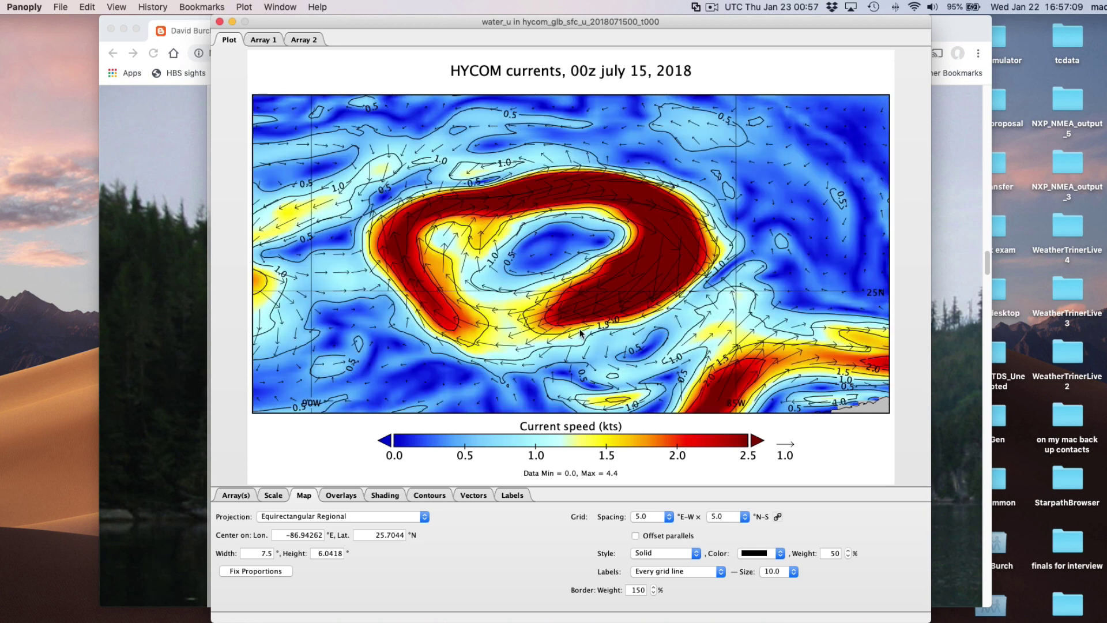
left_click(252, 573)
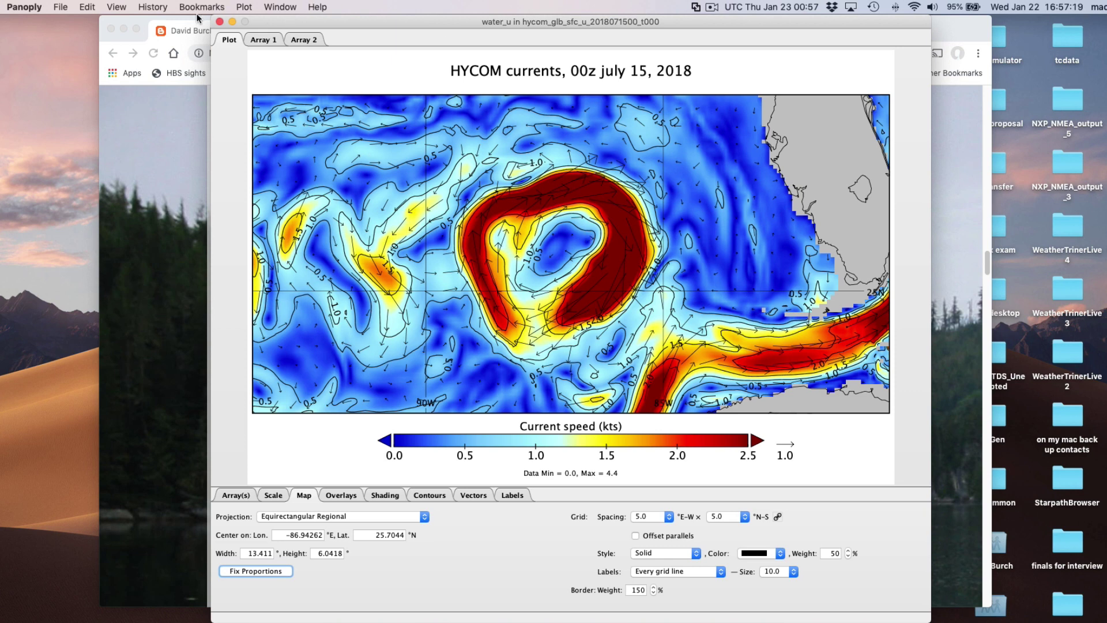
Step: Move the plot window aside and review the available options for saving the image and exporting the plot
left_click_drag(365, 19, 316, 20)
left_click(60, 7)
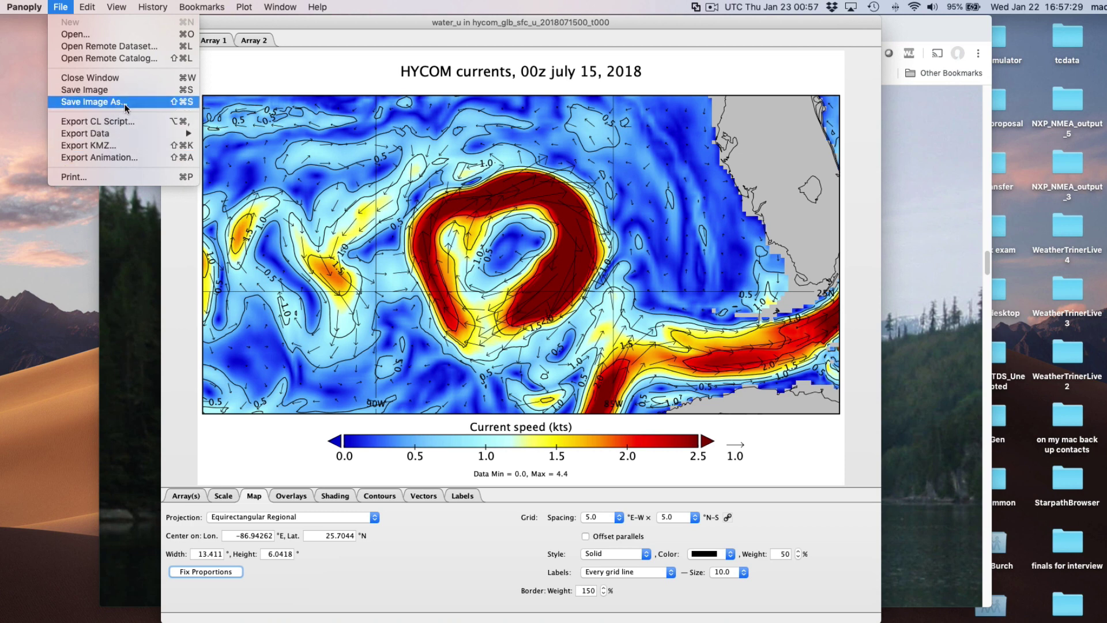
mouse_move(129, 138)
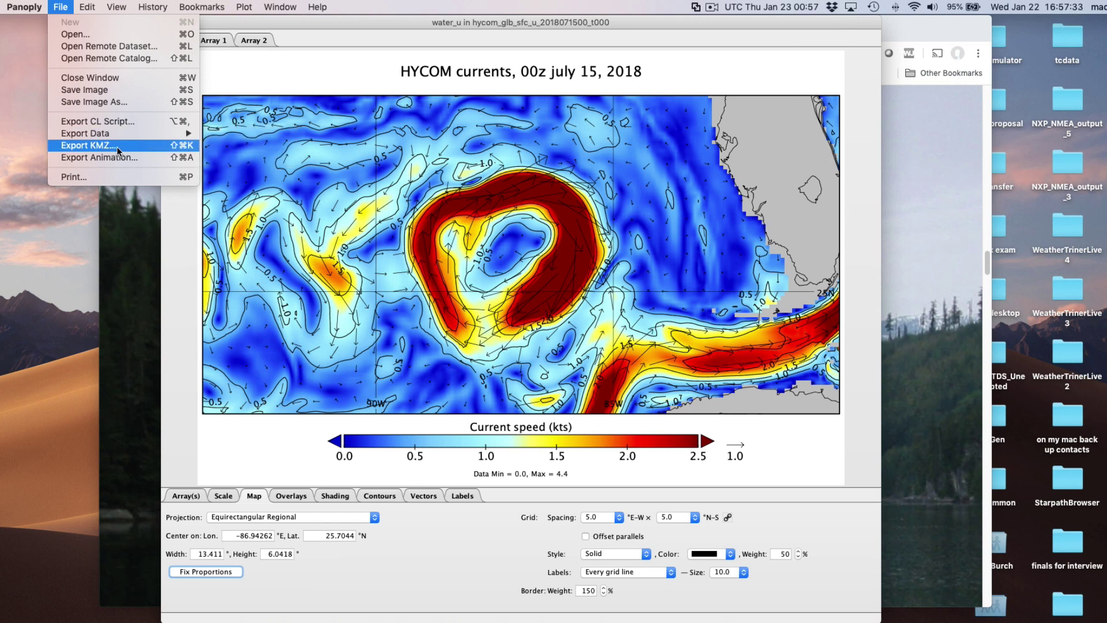
left_click(580, 251)
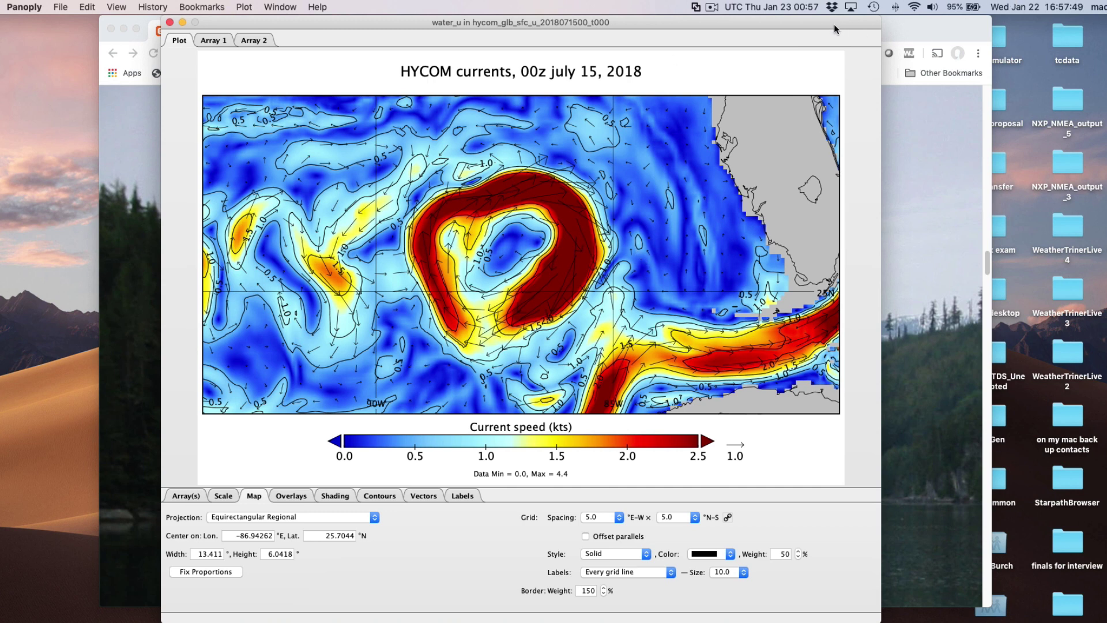
left_click(699, 9)
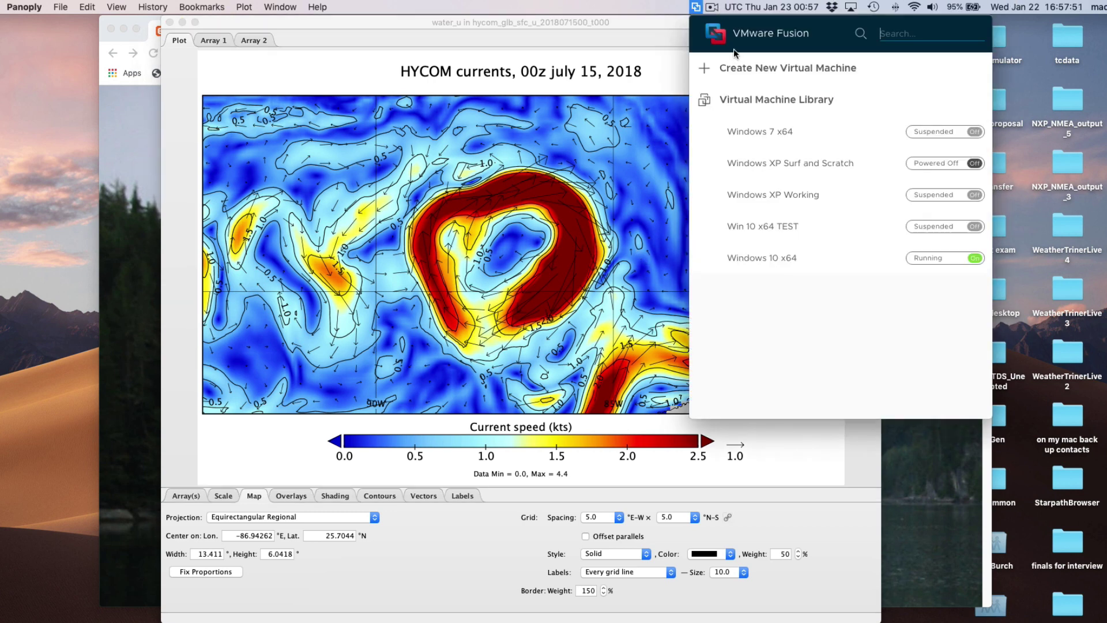